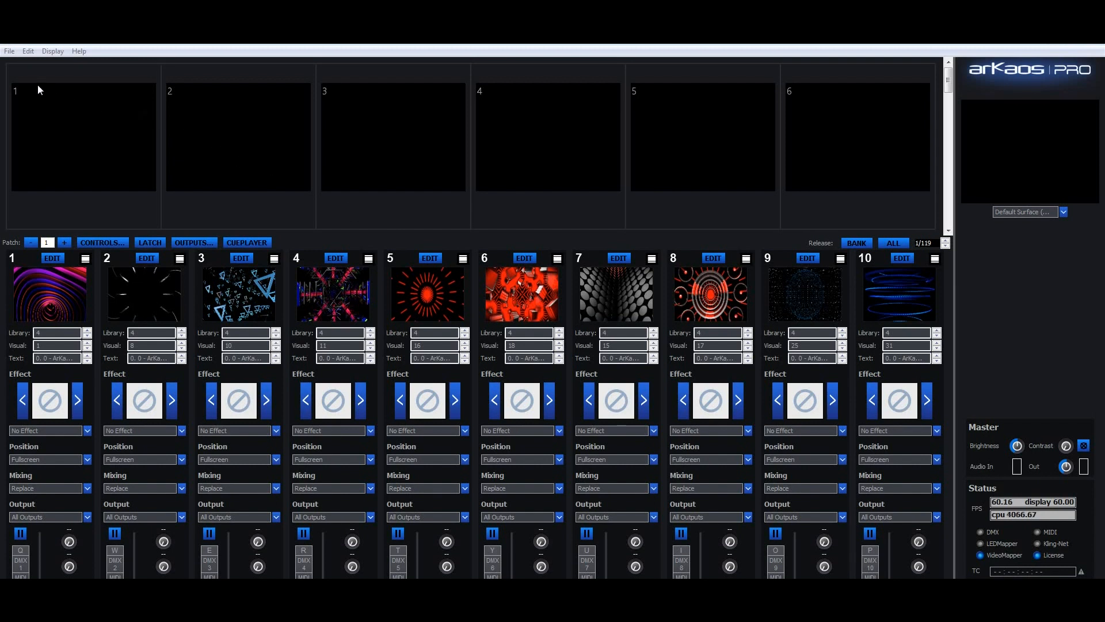
Step: Check that the display output is set to VideoMapper mode in the preferences and accept the settings
click(27, 51)
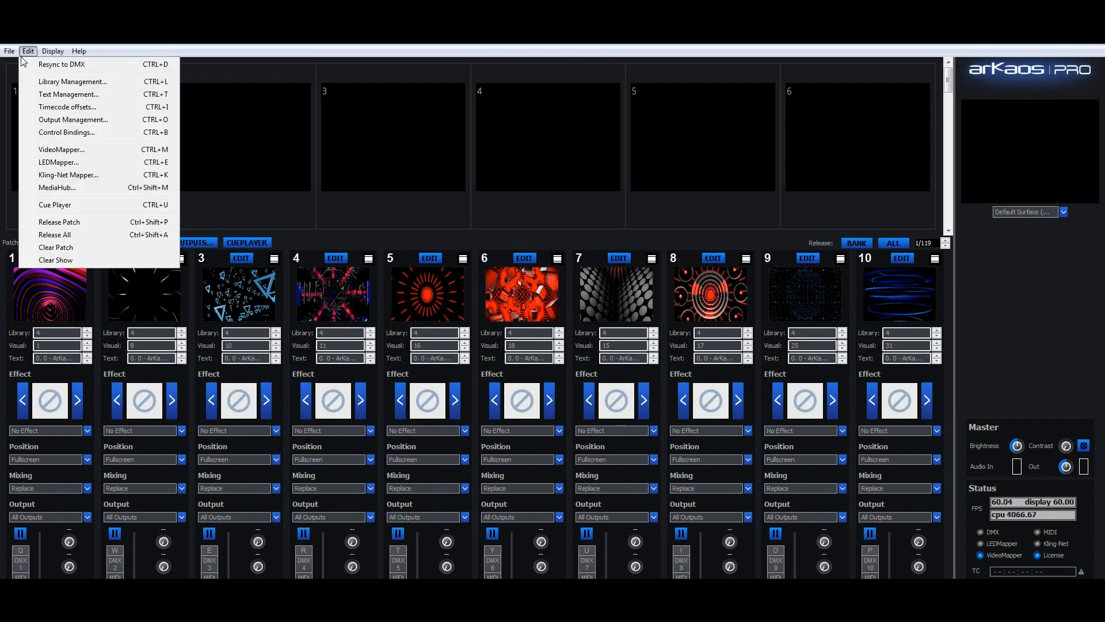
click(15, 64)
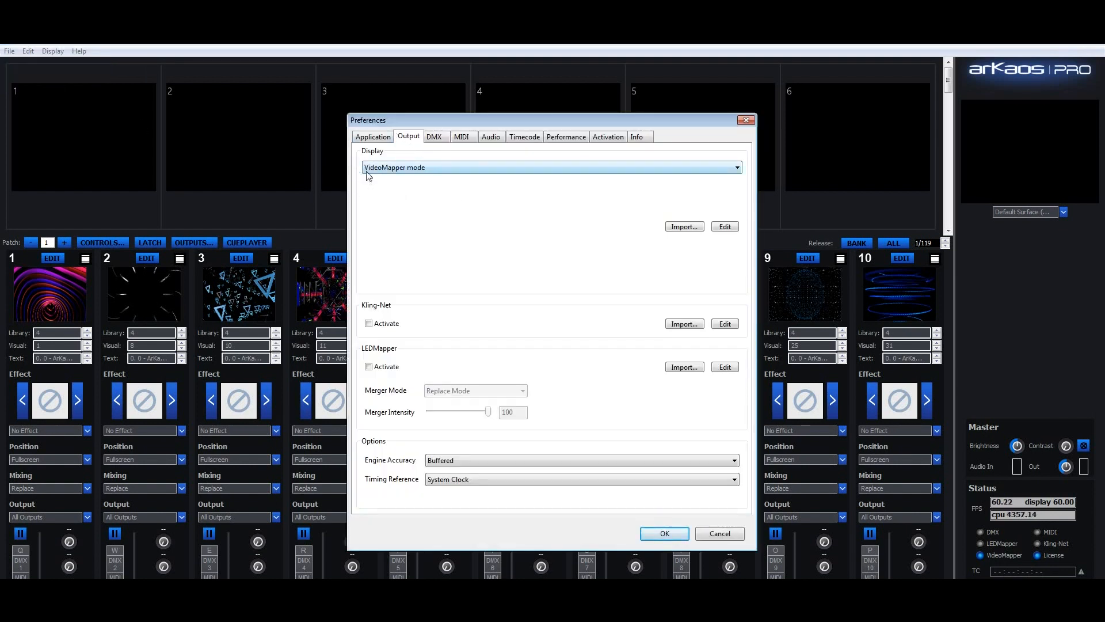
click(665, 534)
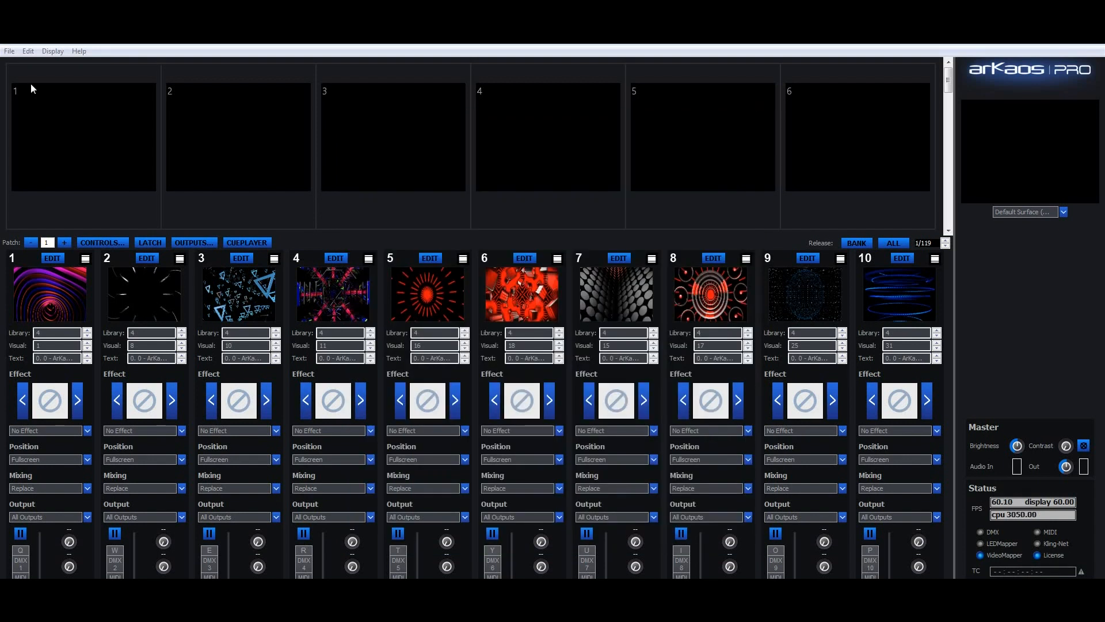
Step: Open the VideoMapper and activate fullscreen output for the Optoma WXGA display
click(28, 52)
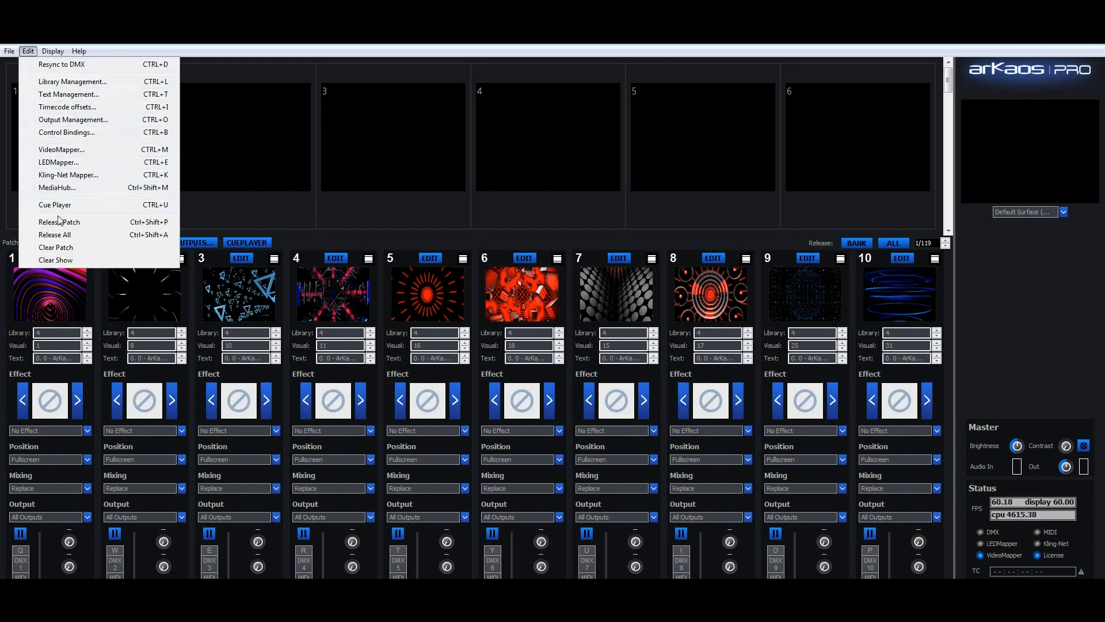
click(62, 152)
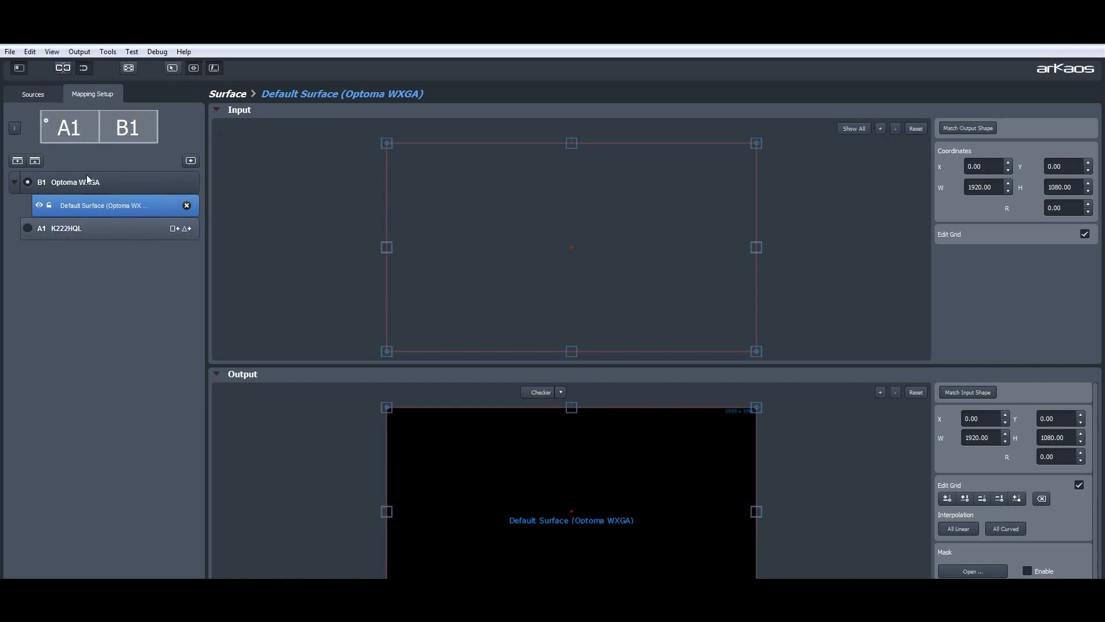
click(26, 182)
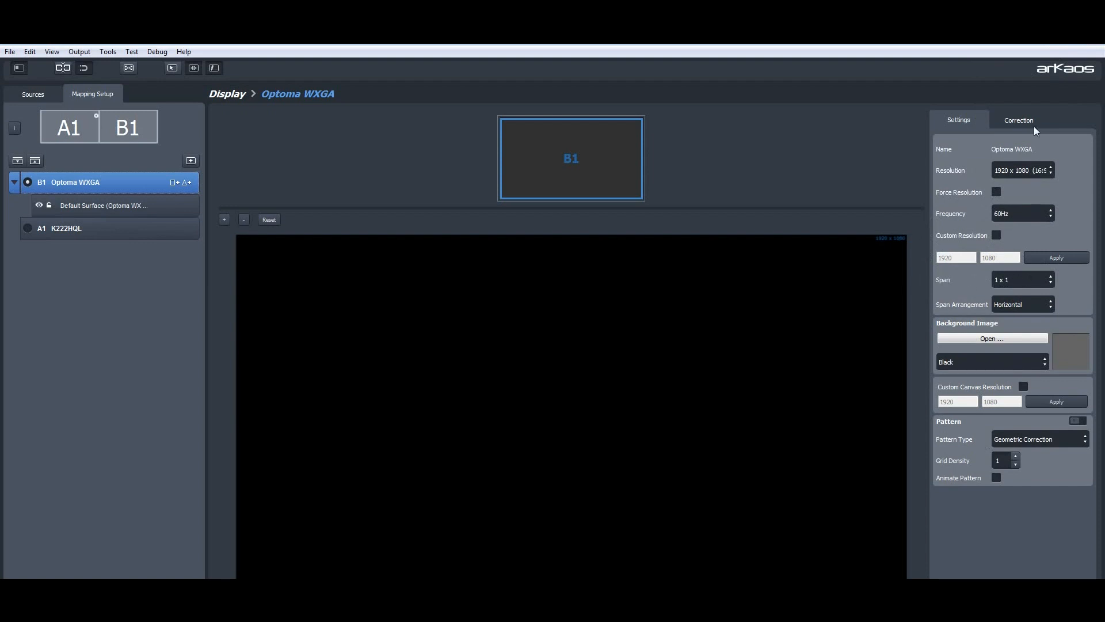
click(129, 68)
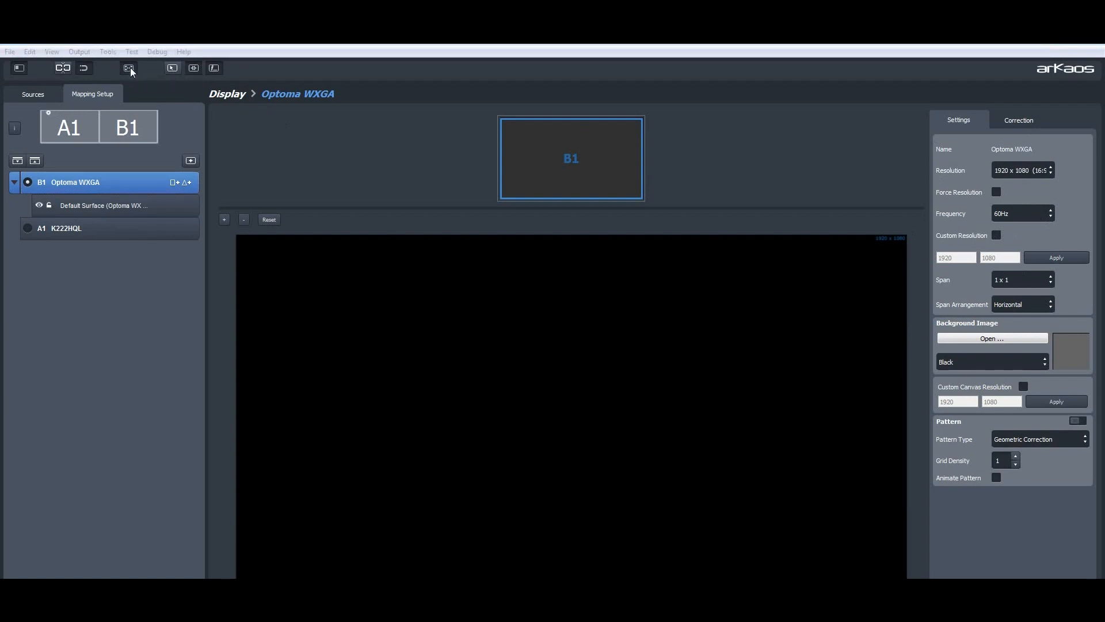
Step: Replace the default surface of the Optoma WXGA display with a new quad surface and a new triangle surface
click(120, 205)
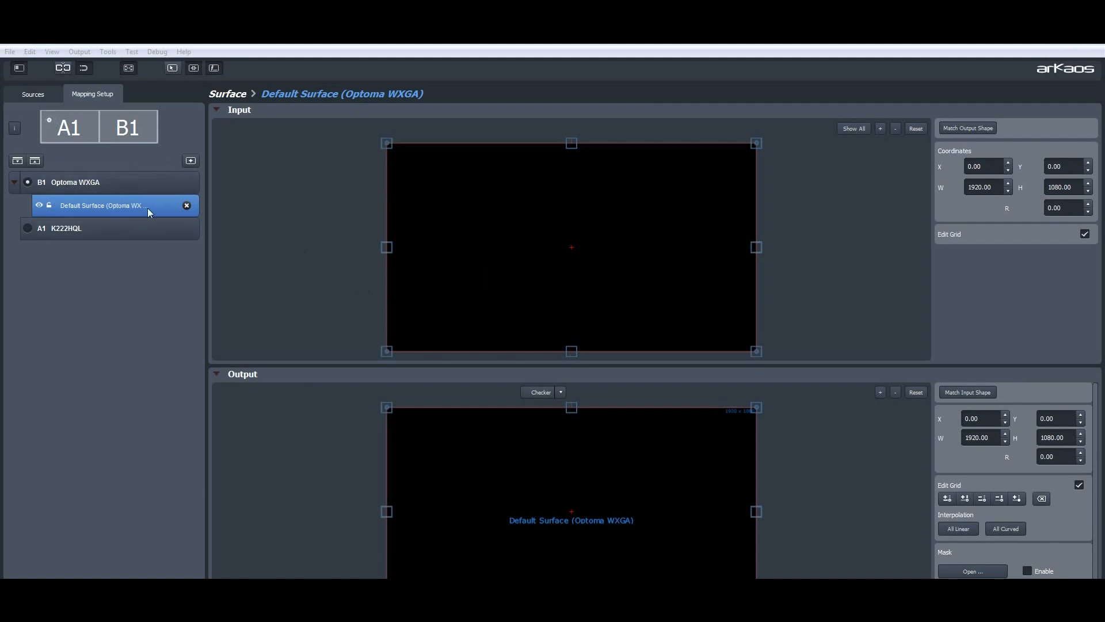
click(187, 205)
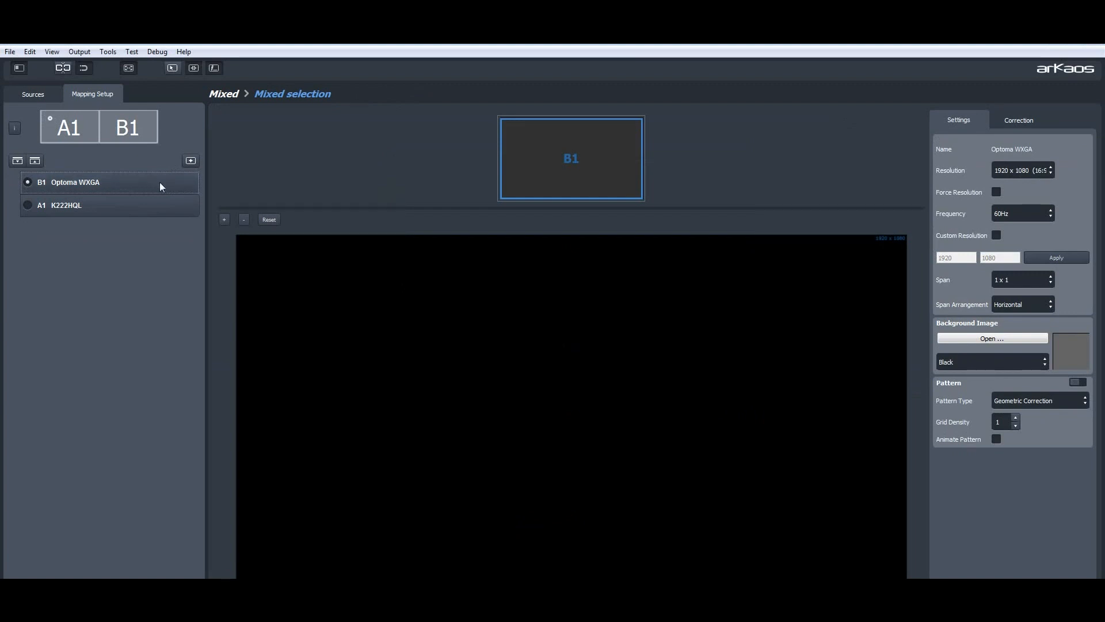
click(173, 183)
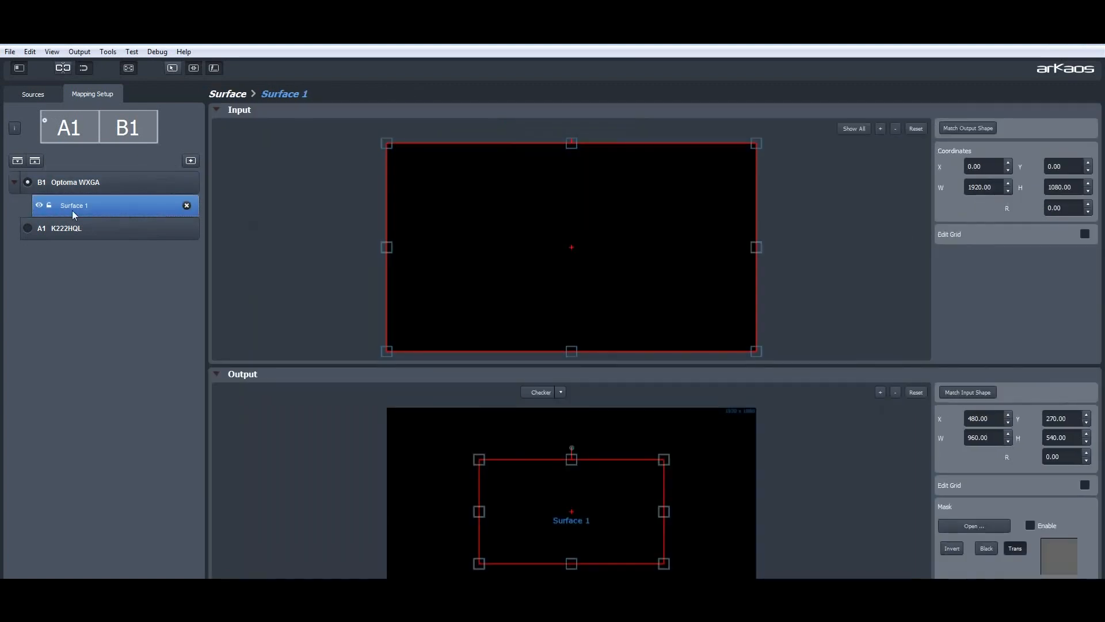
click(187, 183)
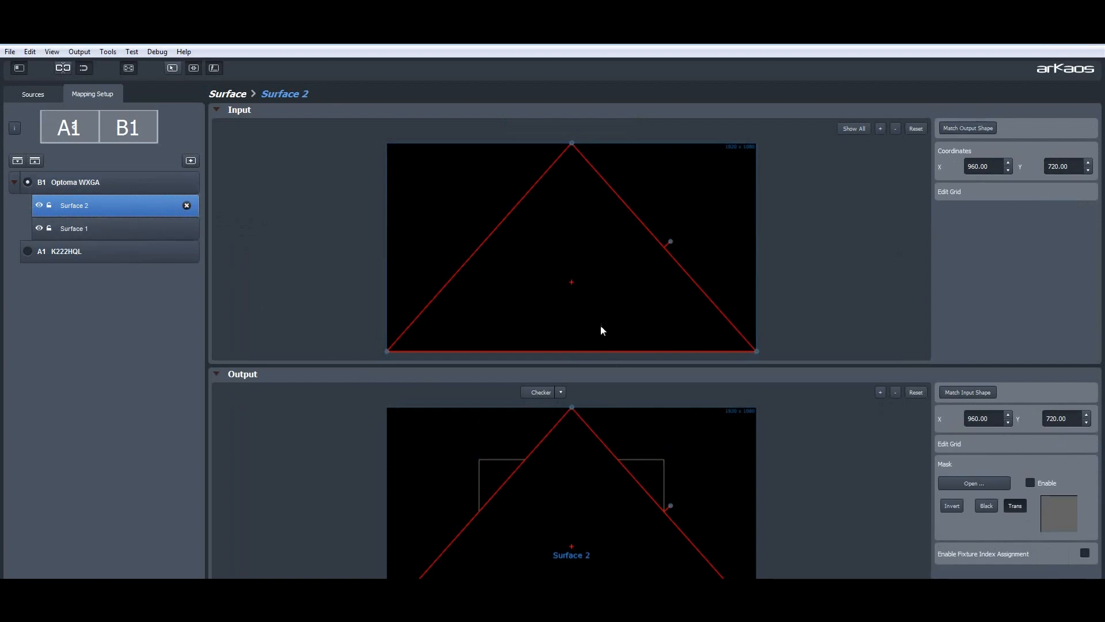
Step: Choose Test Card 16x9.png as the source image for the mapping
click(35, 93)
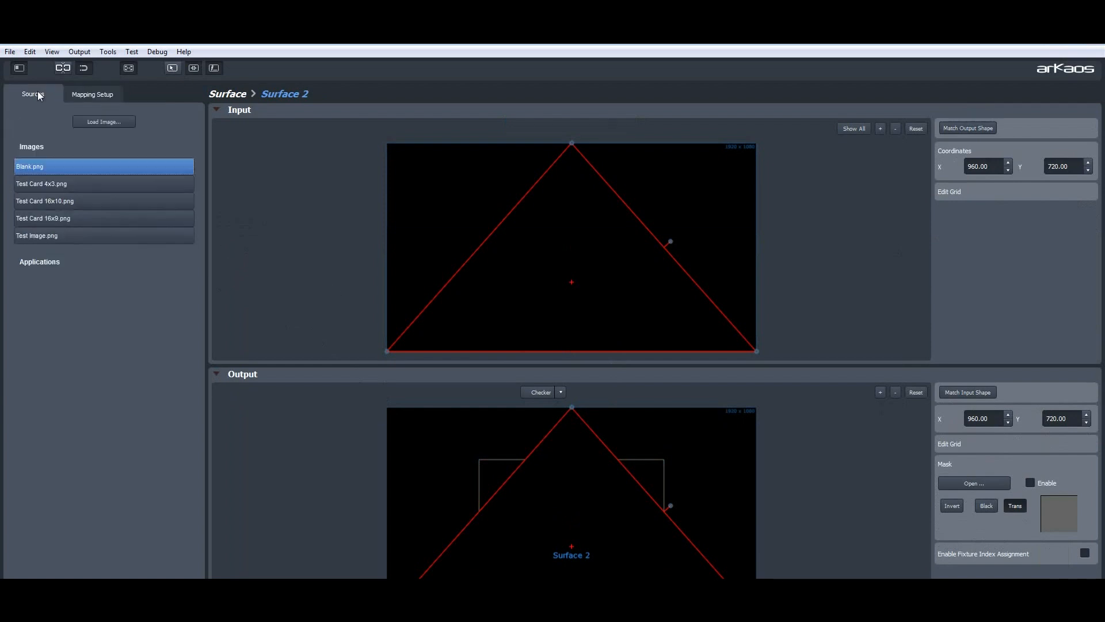
click(57, 183)
click(63, 217)
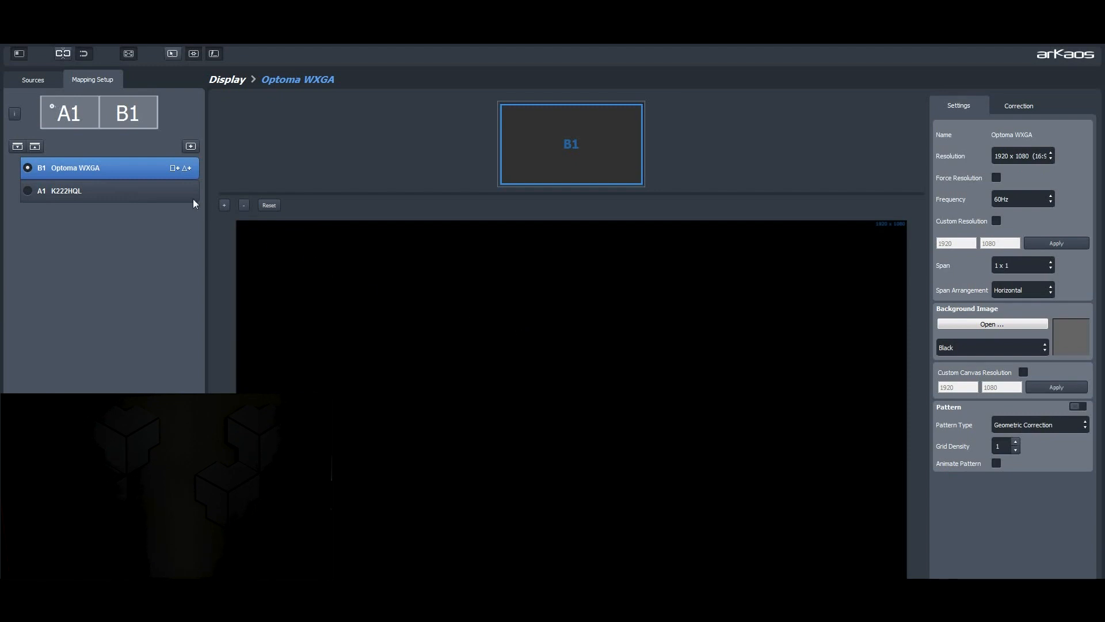
Step: Add a quad surface to the Optoma WXGA display and rename it "main"
click(174, 168)
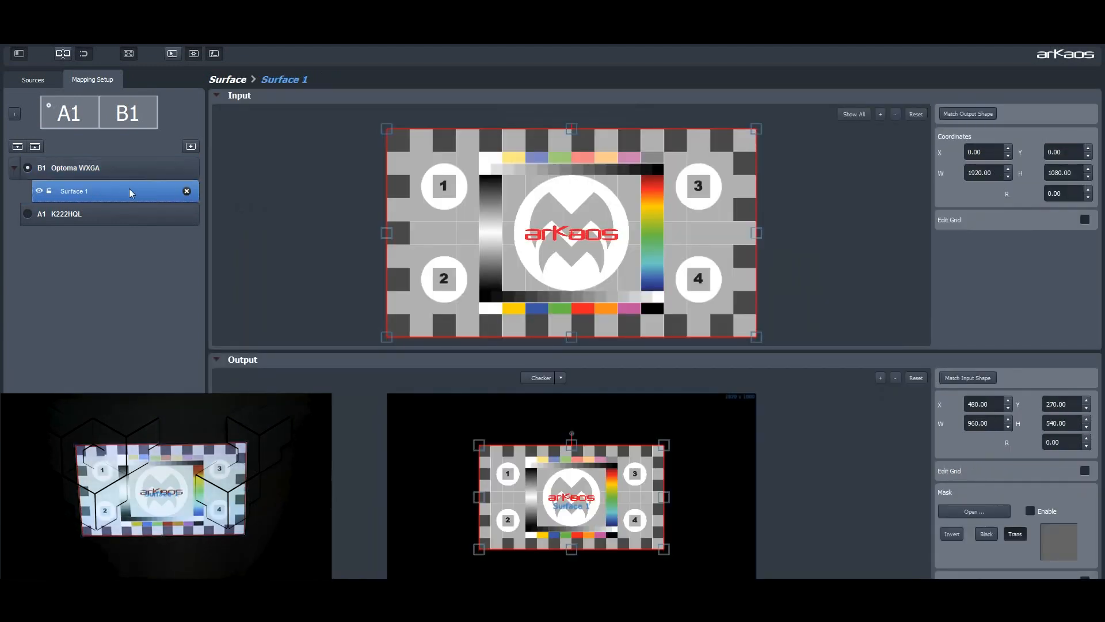
double_click(82, 191)
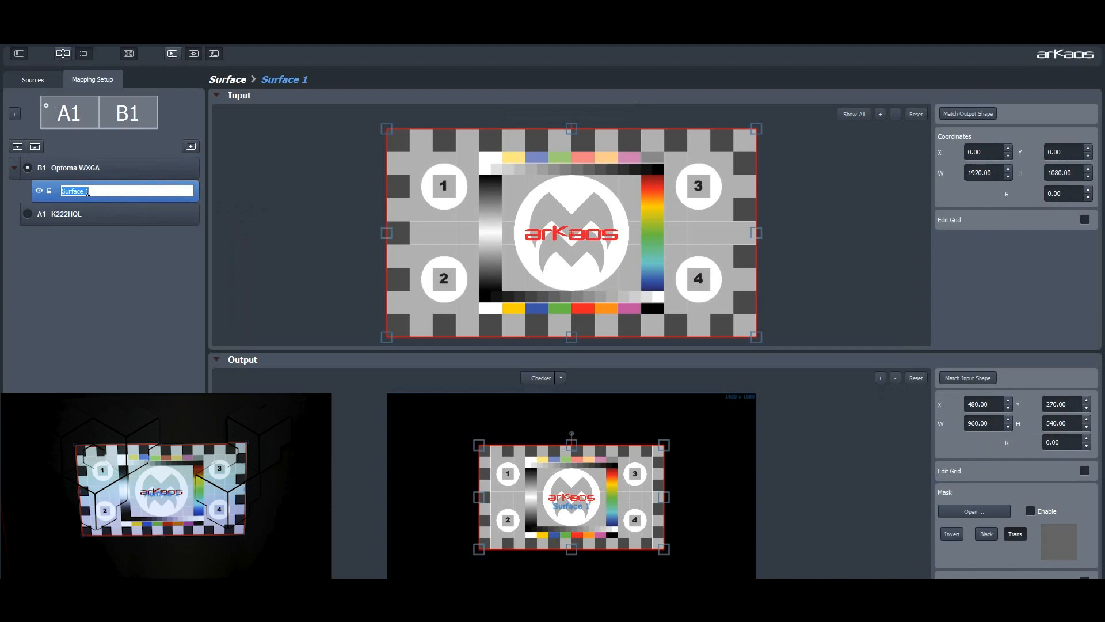
text(main)
Step: Collapse the input view, then move the main surface up and left, enlarge it to about 1007 × 576 and rotate it about 0.33°
click(218, 97)
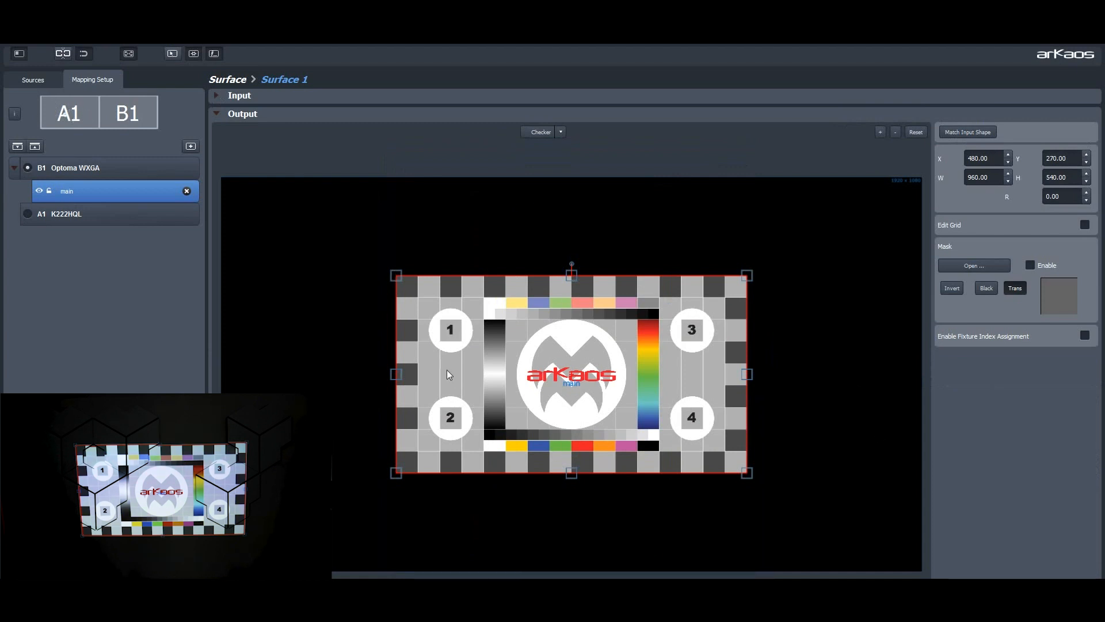
drag(482, 372, 370, 354)
mouse_move(371, 257)
mouse_down()
mouse_move(354, 224)
mouse_move(295, 246)
mouse_move(367, 253)
mouse_up()
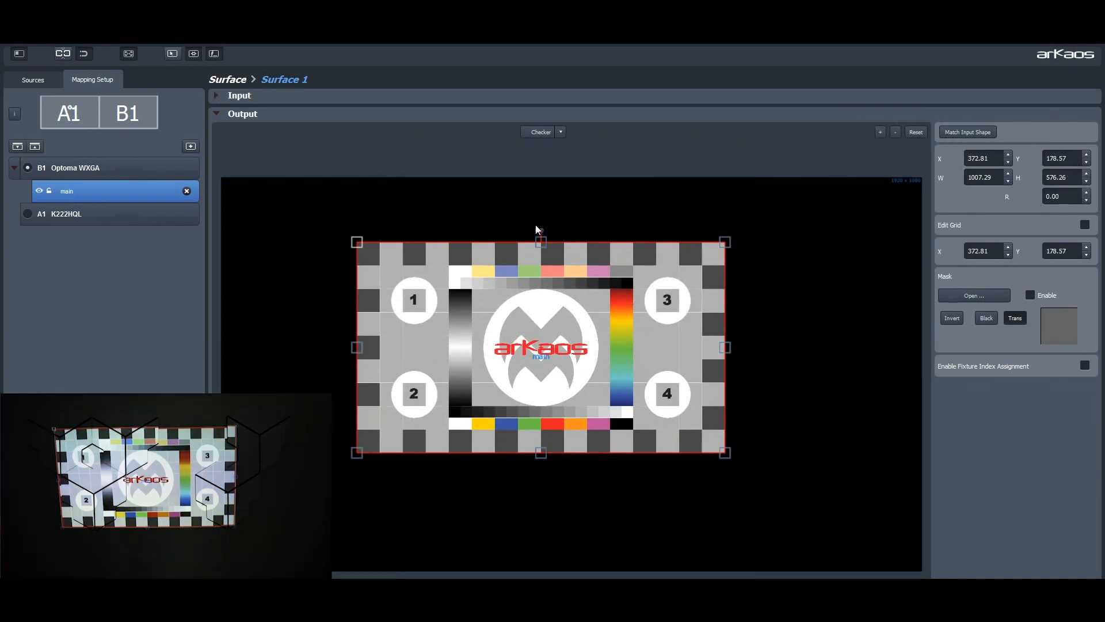
mouse_move(544, 230)
mouse_down()
mouse_move(573, 236)
mouse_move(522, 223)
mouse_move(538, 234)
mouse_up()
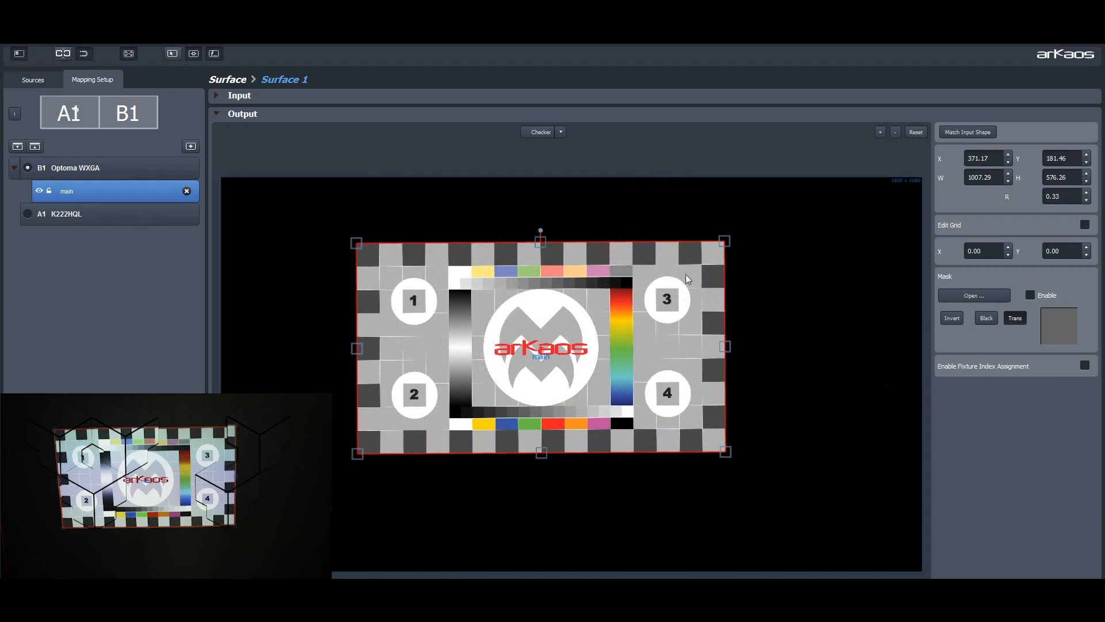
Step: Enable grid editing on the surface's output and pull its upper-right corner inward to about X 1308, Y 231
click(1085, 225)
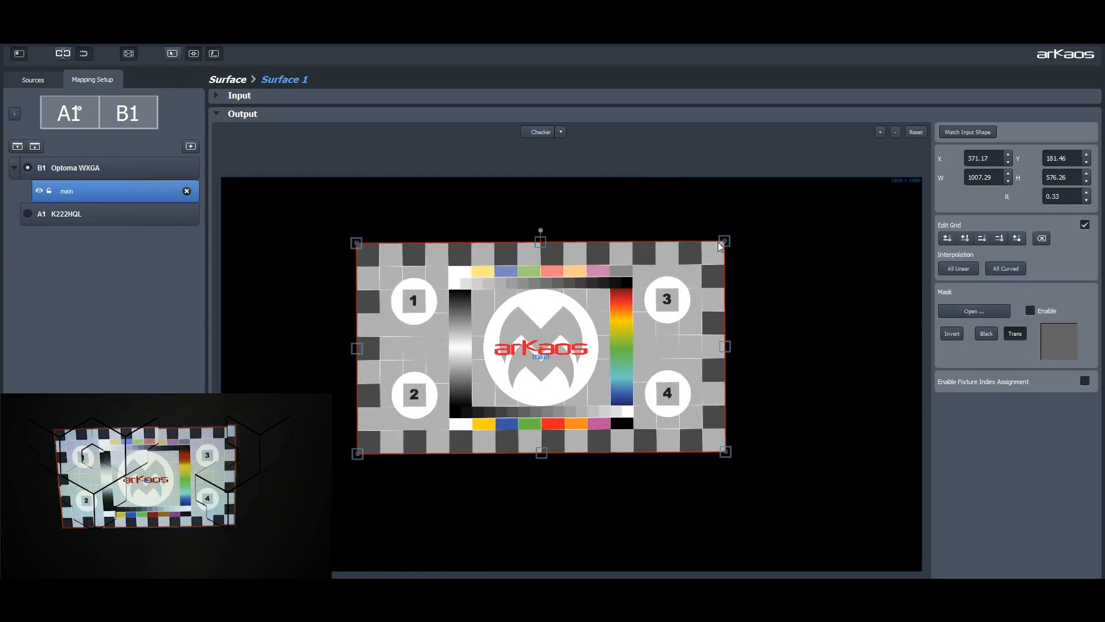
drag(724, 241, 706, 259)
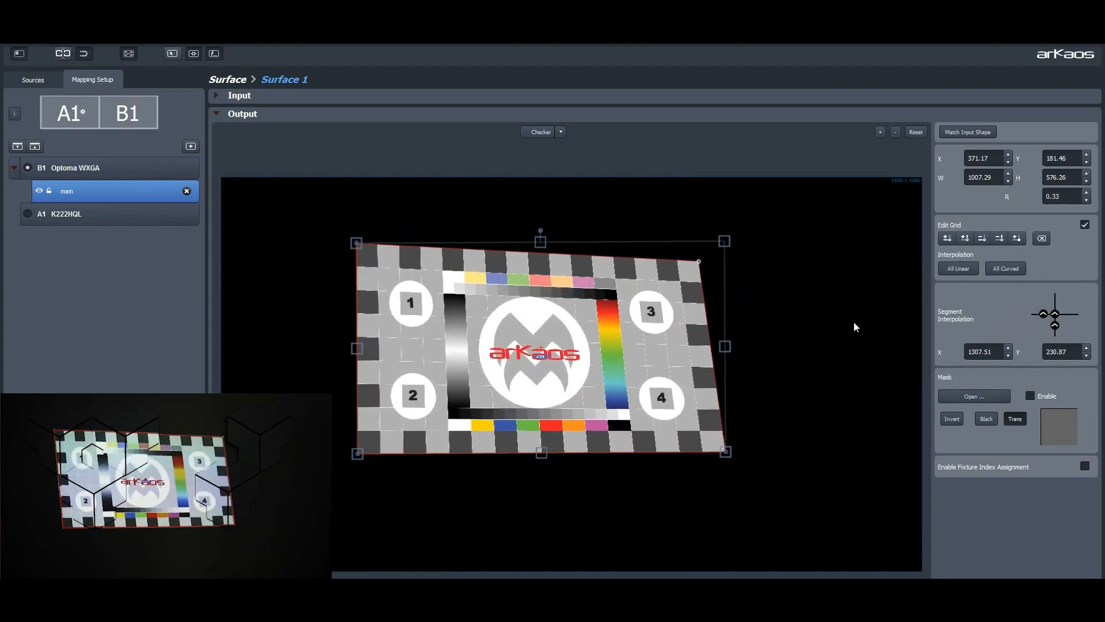
Step: Subdivide the grid once in each direction and raise the middle point of the top edge to about X 822, Y 86
click(945, 237)
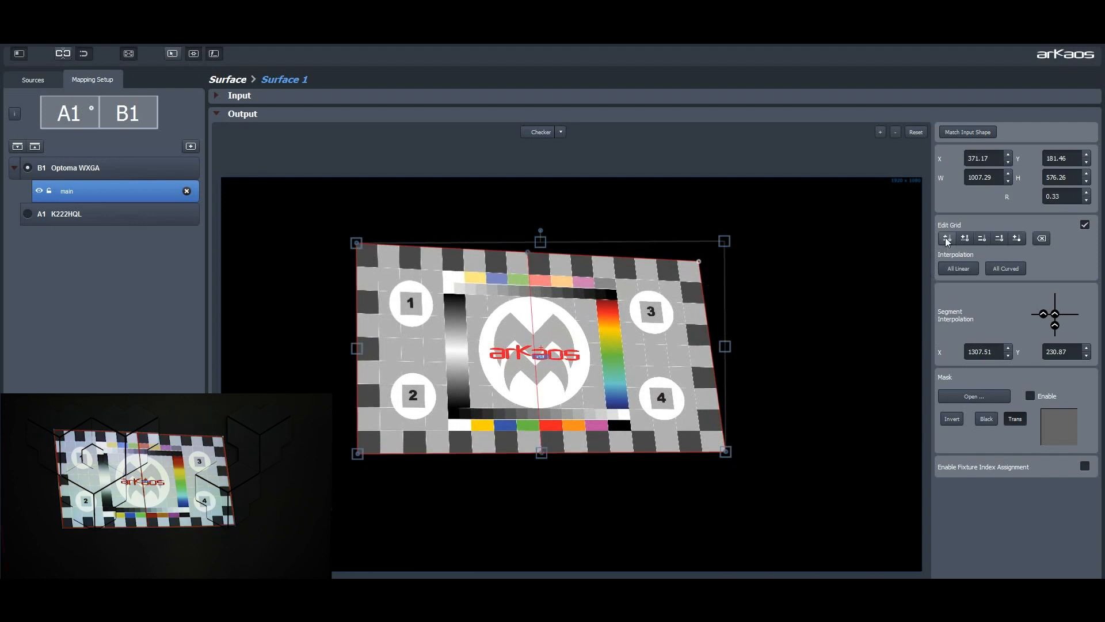
click(964, 238)
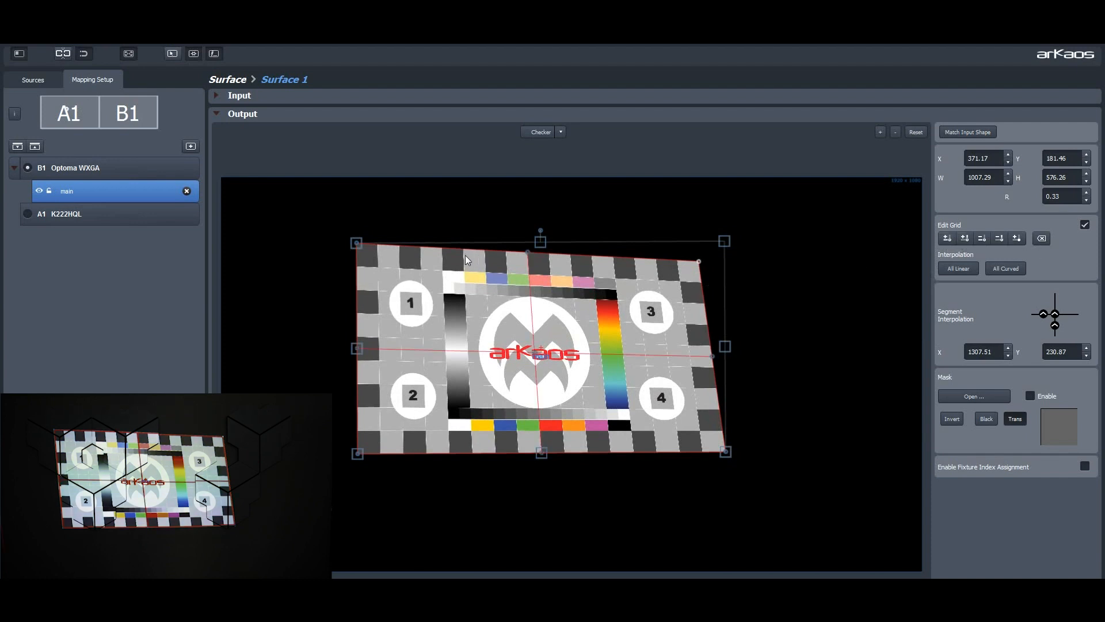
drag(524, 250, 522, 207)
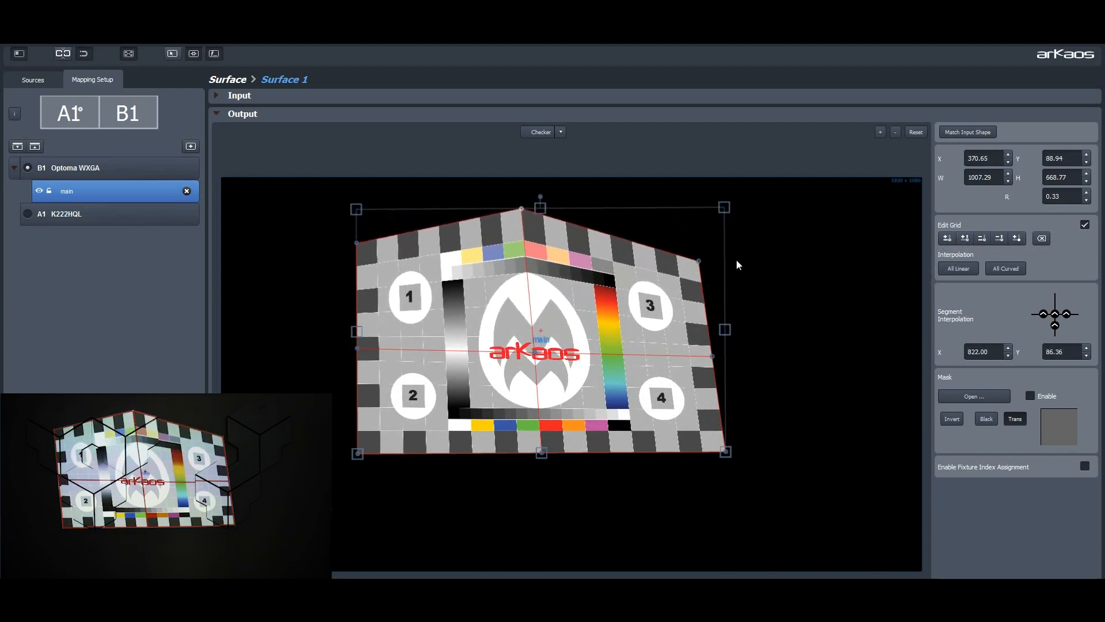
Step: Add a custom grid intersection near the rainbow bar and shift nearby points, moving the middle-row one to about X 1203, Y 508
click(1017, 237)
mouse_move(627, 299)
mouse_down()
mouse_move(614, 291)
mouse_move(640, 278)
mouse_move(627, 296)
mouse_move(610, 291)
mouse_up()
click(624, 357)
drag(624, 357, 661, 364)
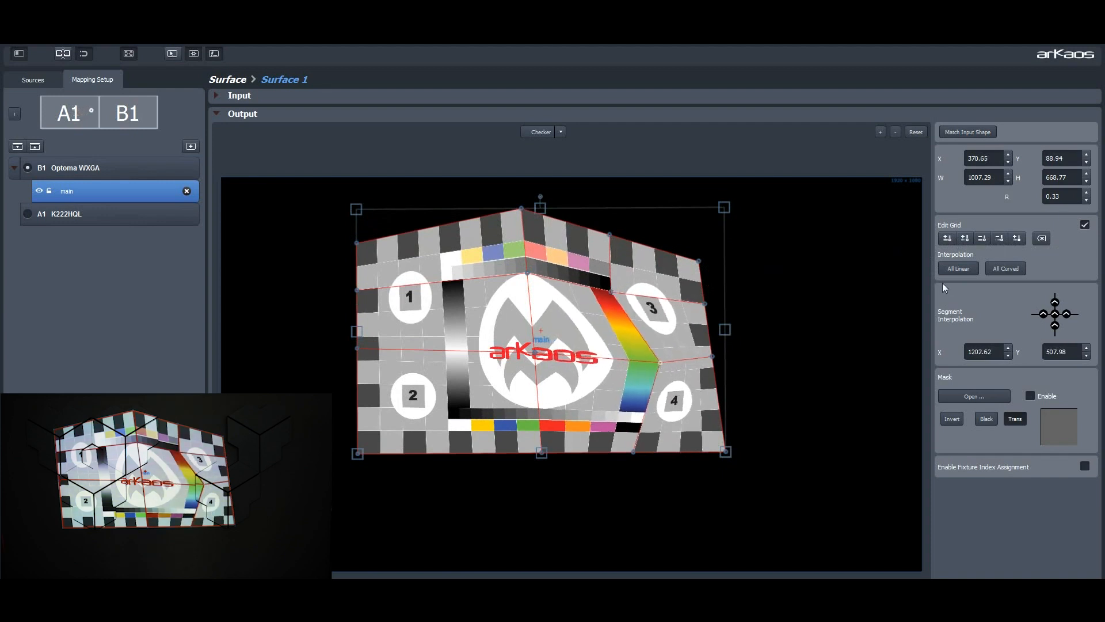
Step: Repeatedly subdivide the grid's columns and rows into a very dense mesh
click(947, 238)
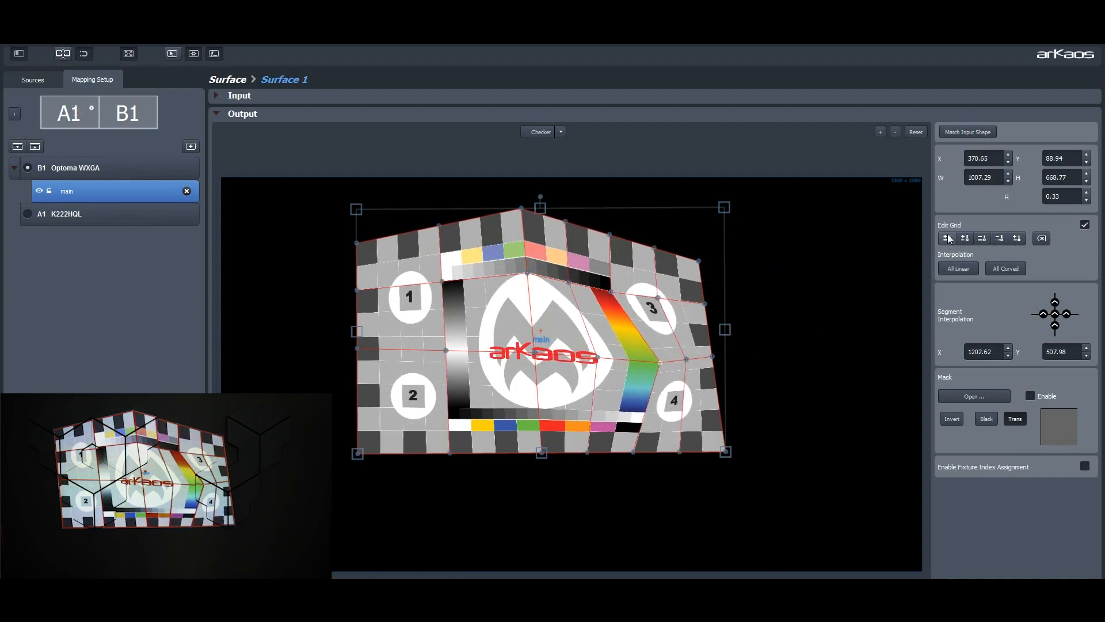
click(947, 239)
click(960, 238)
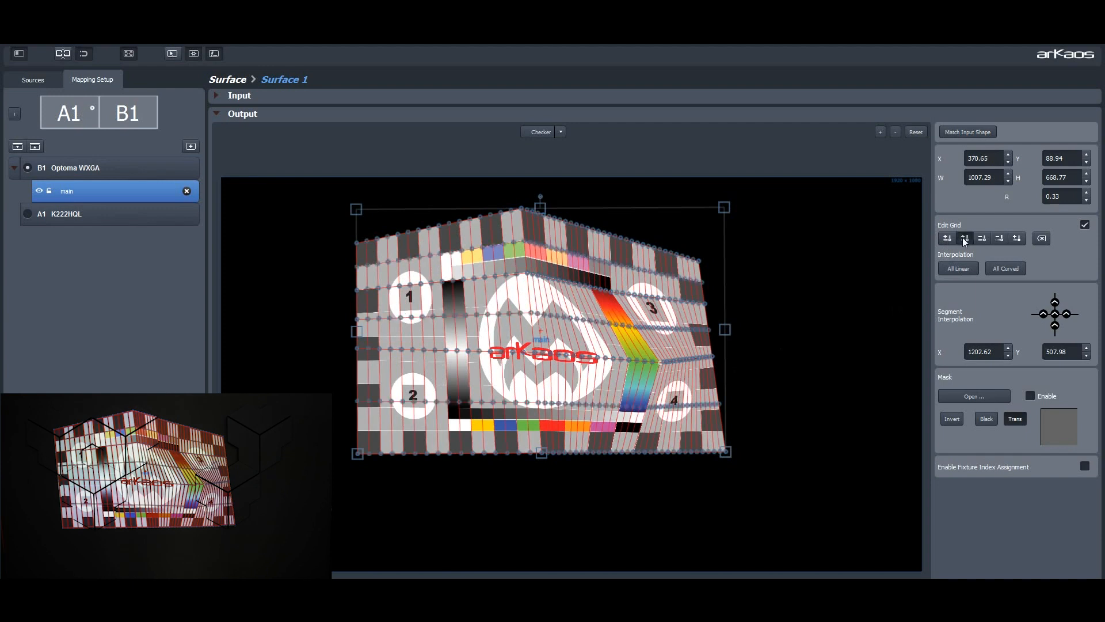
click(961, 238)
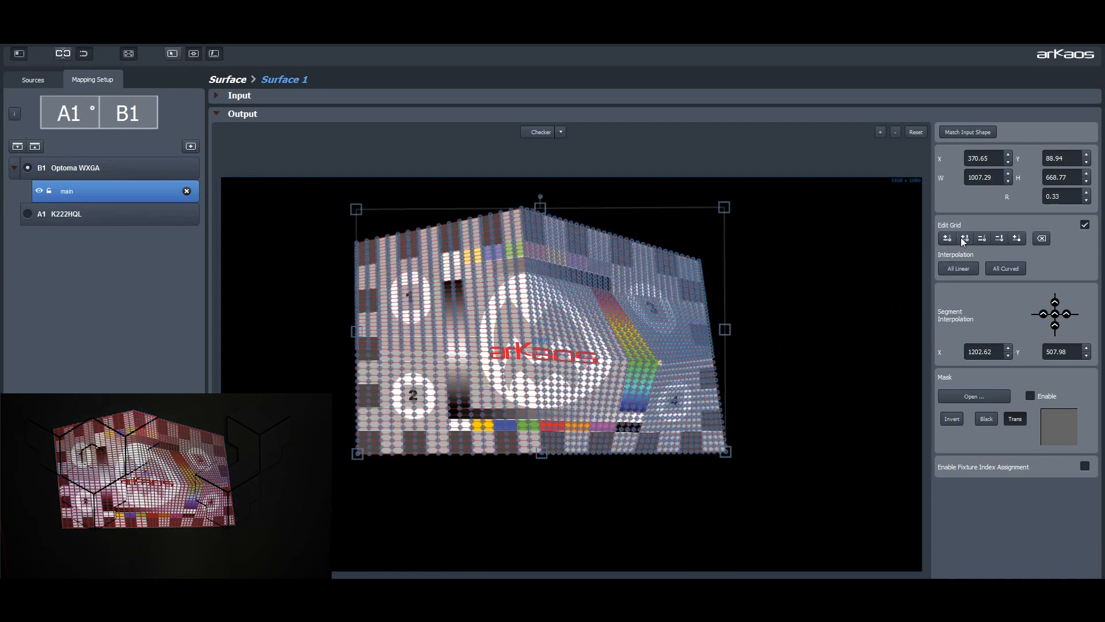
Step: Reduce the grid's rows and columns again until only a coarse mesh is left
click(993, 239)
click(995, 240)
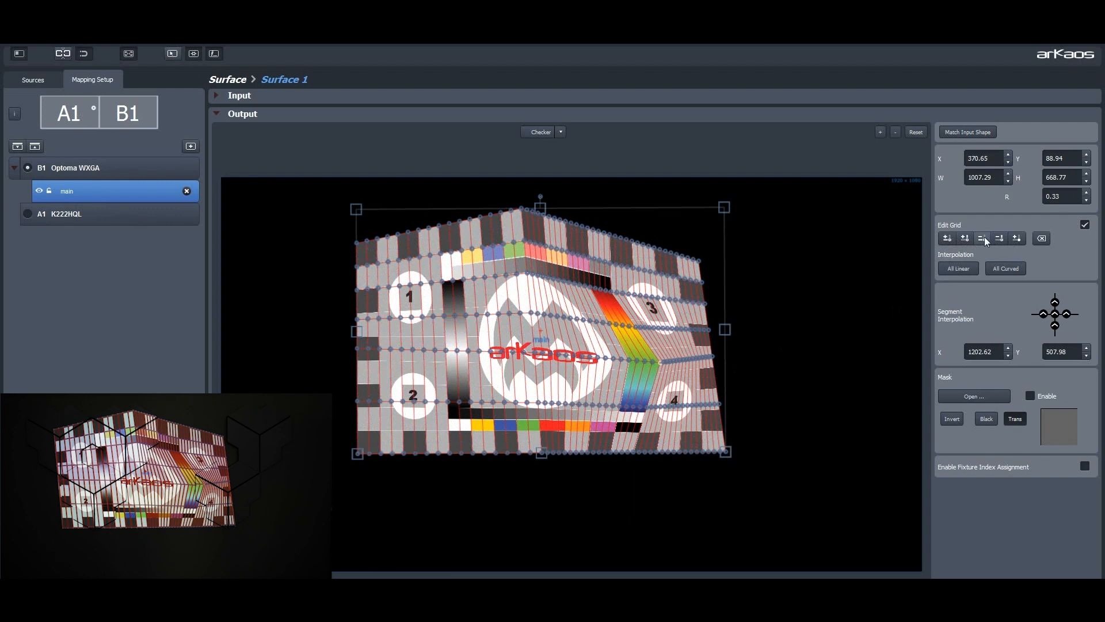
click(983, 238)
click(983, 237)
Step: Select the grid point on the upper part of the rainbow bar and nudge it to about X 1113, Y 417
click(636, 327)
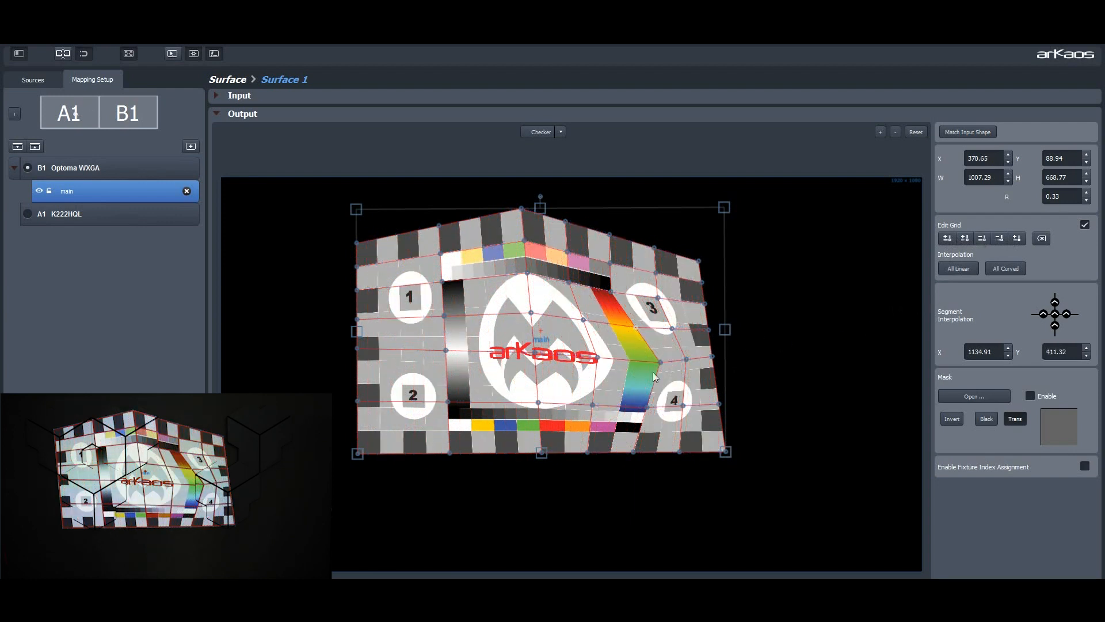
key(Left)
key(Left)
key(Left)
key(Left)
key(Left)
key(Left)
key(Left)
key(Left)
key(Left)
key(Left)
key(Left)
key(Left)
key(Left)
key(Left)
key(Left)
key(Left)
key(Left)
key(Down)
key(Down)
key(Down)
key(Right)
key(Right)
key(Right)
key(Right)
key(Right)
key(Right)
key(Right)
key(Down)
key(Down)
key(Down)
key(Up)
key(Up)
key(Up)
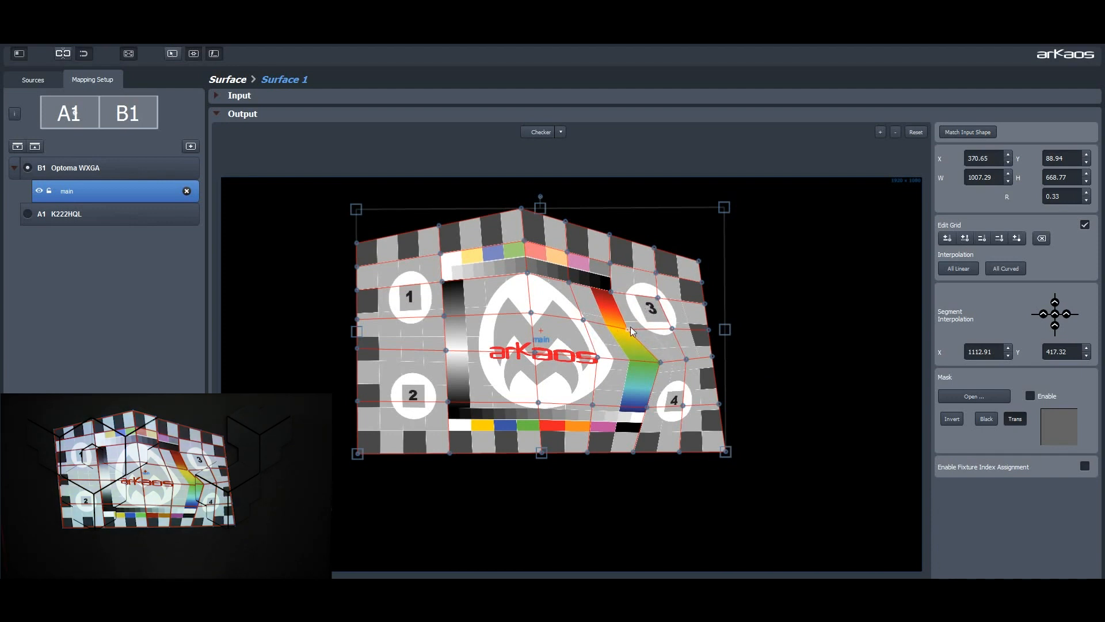
Step: Switch the selected point's segments to curved interpolation and reposition the point to about X 1141, Y 389
click(1055, 316)
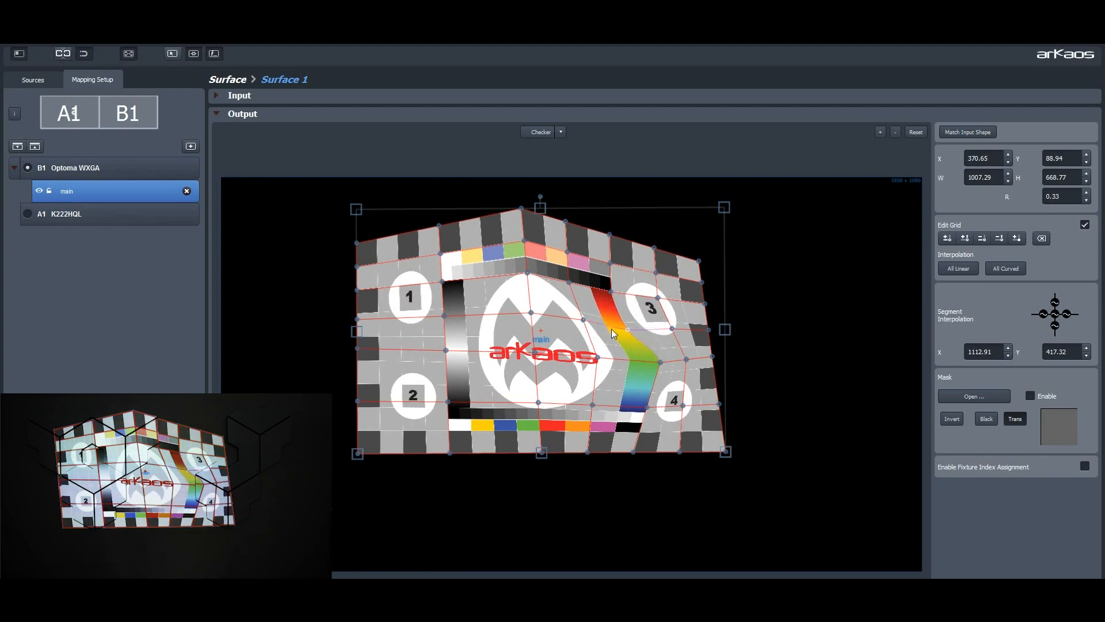
drag(628, 328, 633, 325)
drag(623, 319, 647, 324)
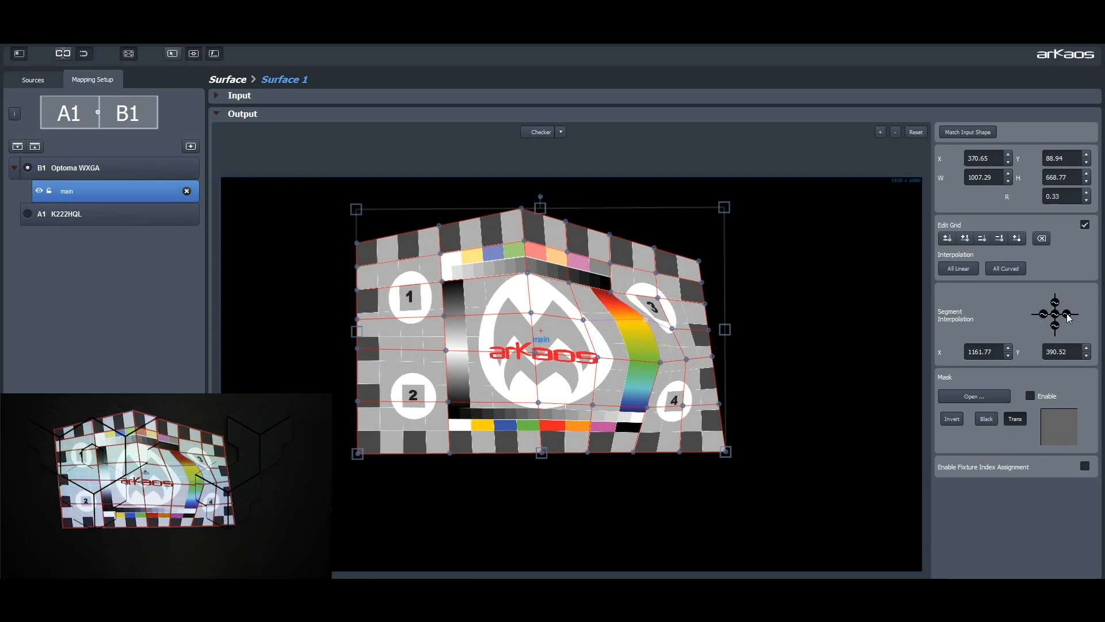
drag(648, 325, 654, 345)
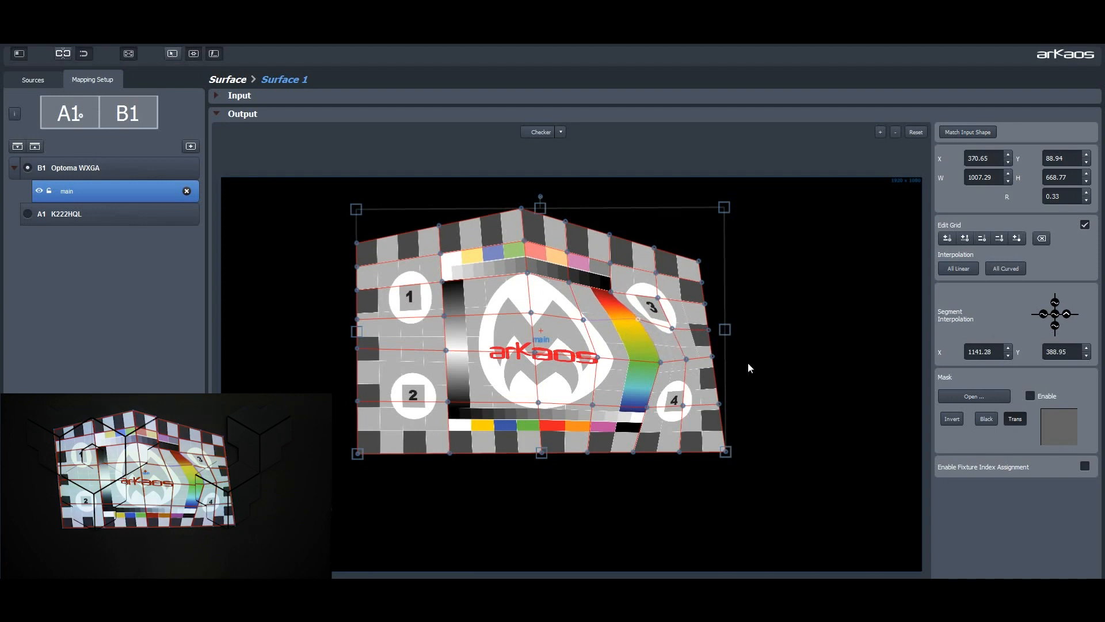
Step: Remove all added columns and rows from the grid, leaving only the surface's four corner points
click(982, 238)
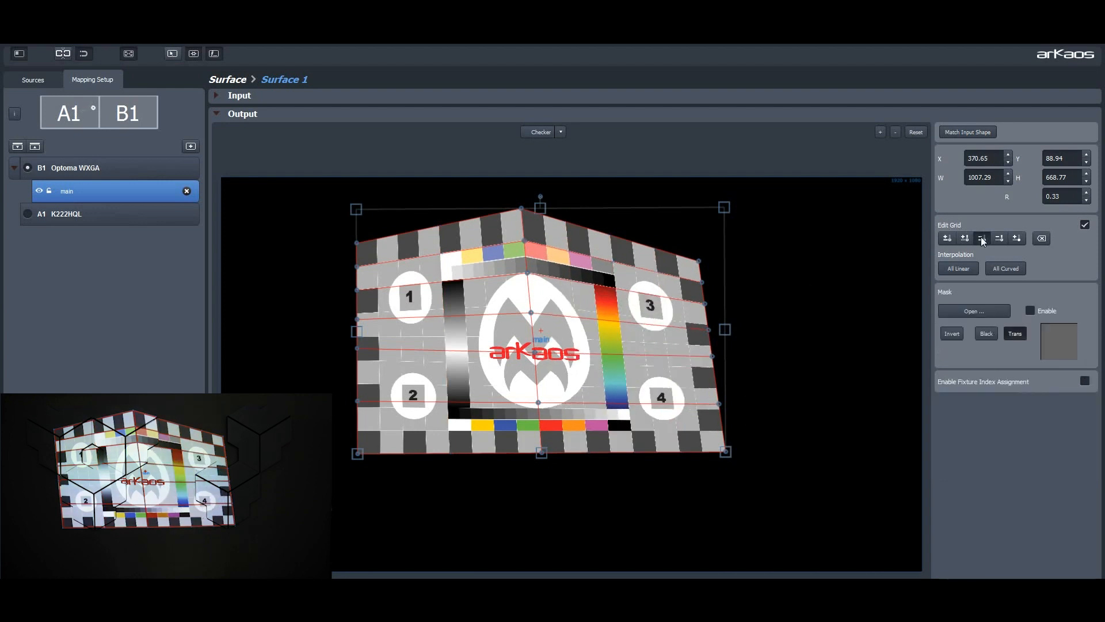
click(999, 238)
click(1000, 238)
click(1000, 238)
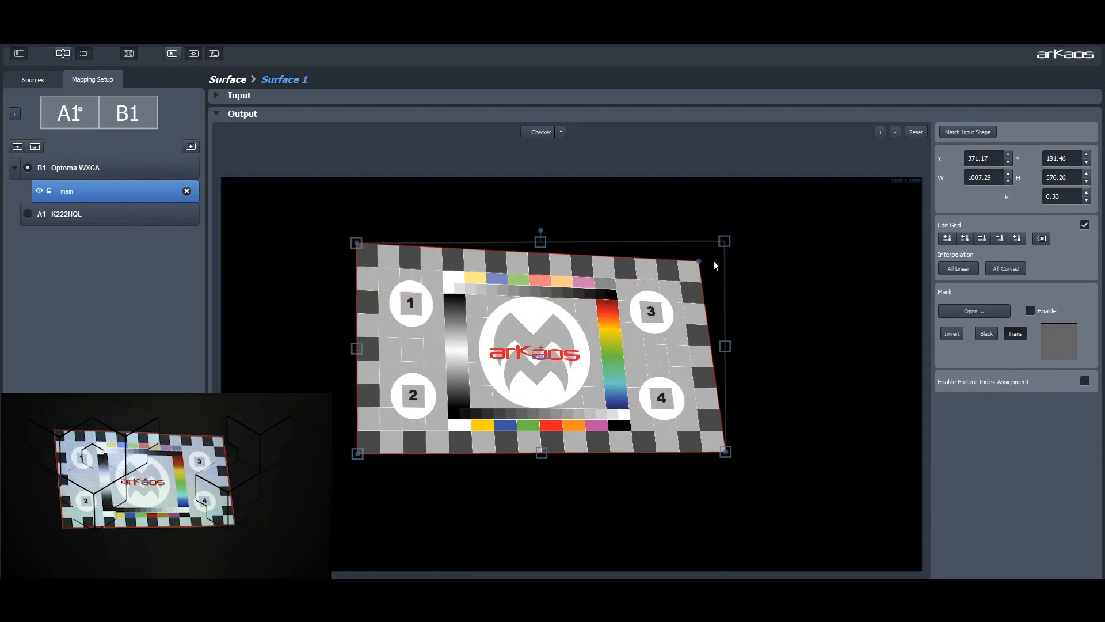
Step: Square up the surface by moving its upper-right corner to about X 1378, Y 174, and load the 002_circle_smooth mask
drag(699, 260, 725, 239)
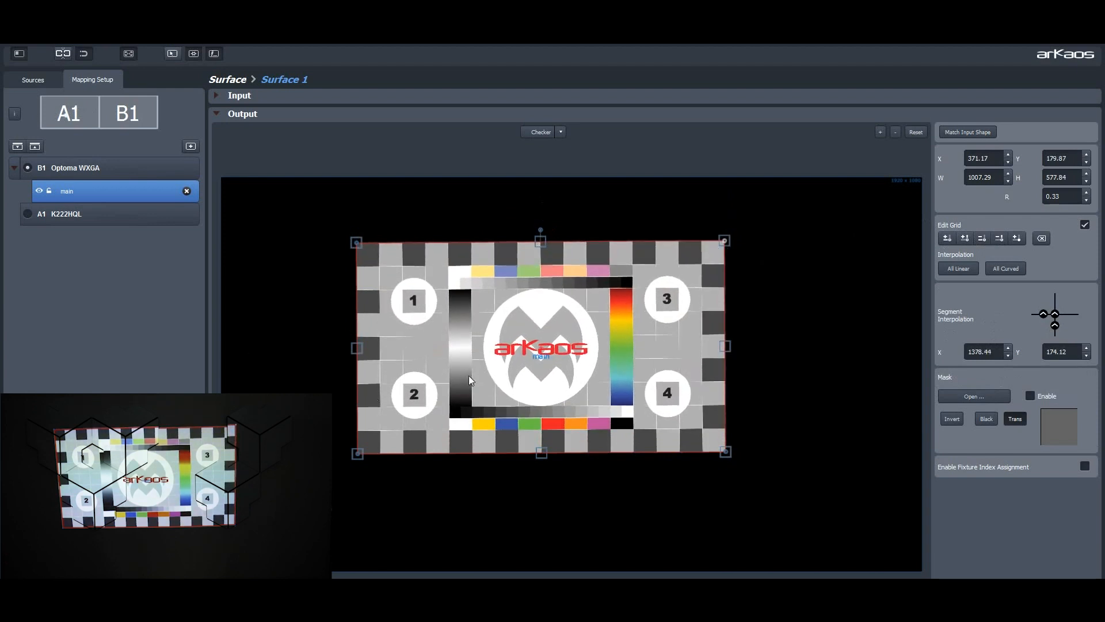
click(983, 396)
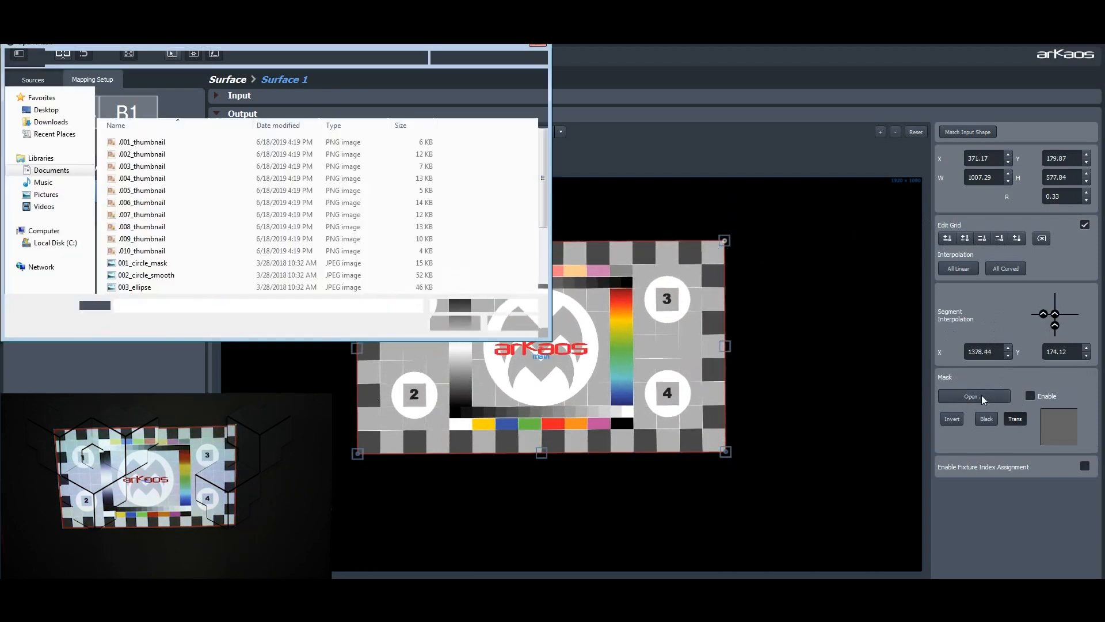
click(151, 276)
click(450, 323)
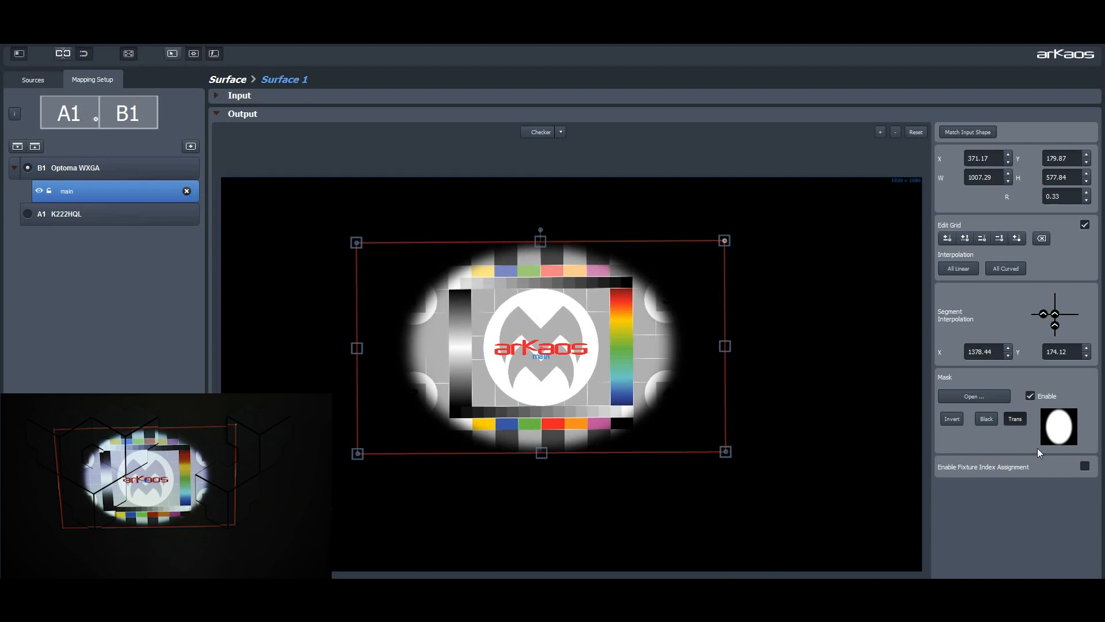
Step: Try inverting the mask, revert the inversion and choose the Trans mask mode
click(951, 419)
click(949, 419)
click(1014, 420)
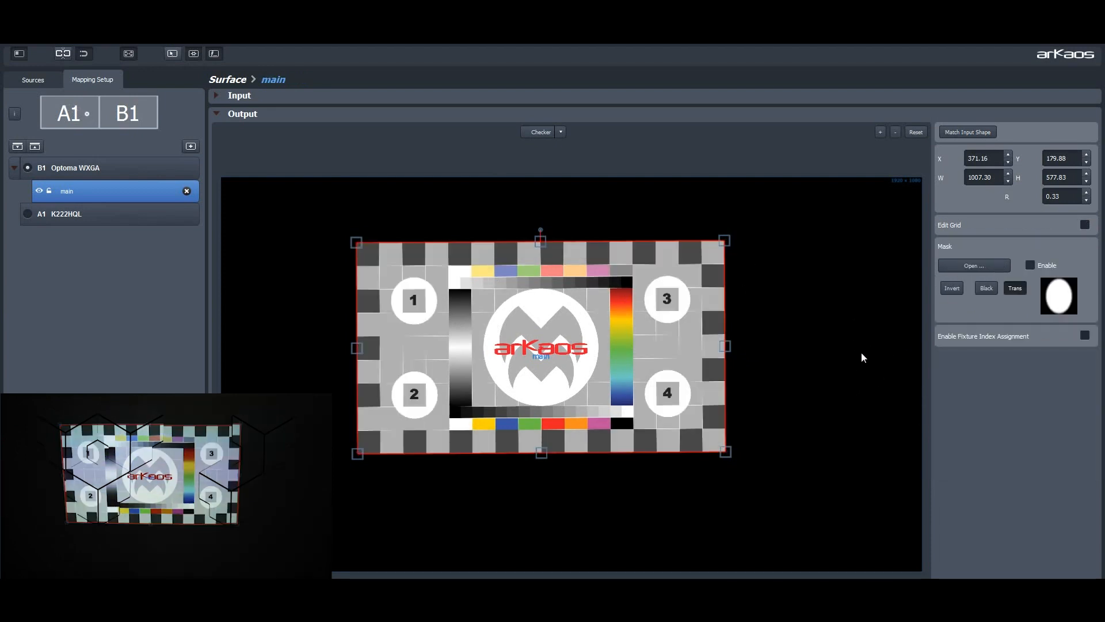
Step: Show the input editor and reshape the main surface's output into a left-edge strip about 343 wide and 1079 high
click(217, 98)
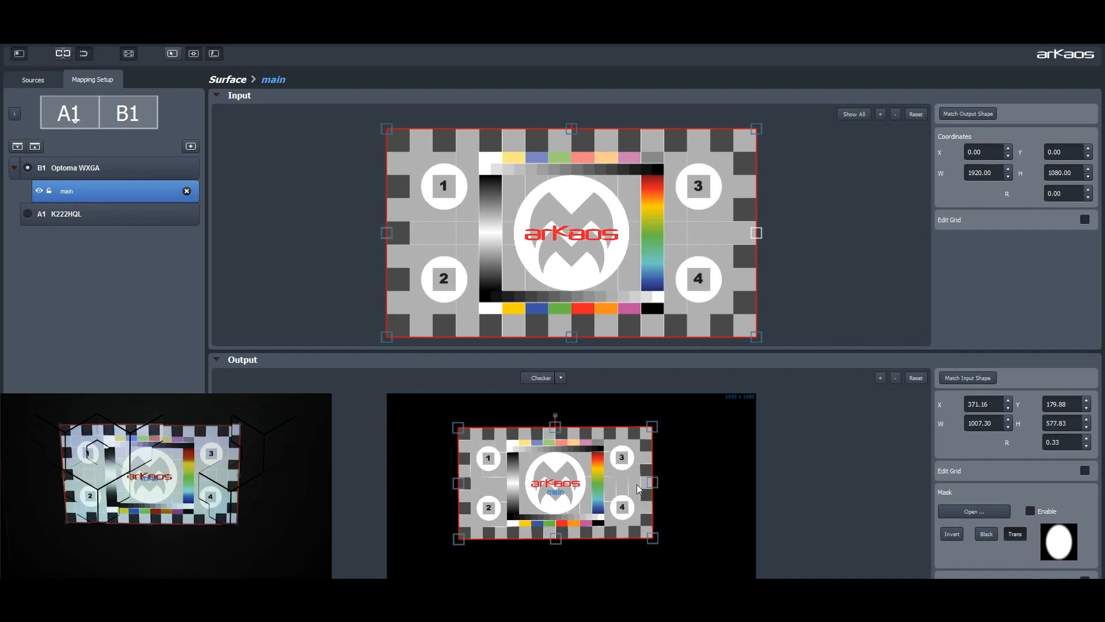
drag(653, 482, 415, 440)
drag(419, 506, 419, 602)
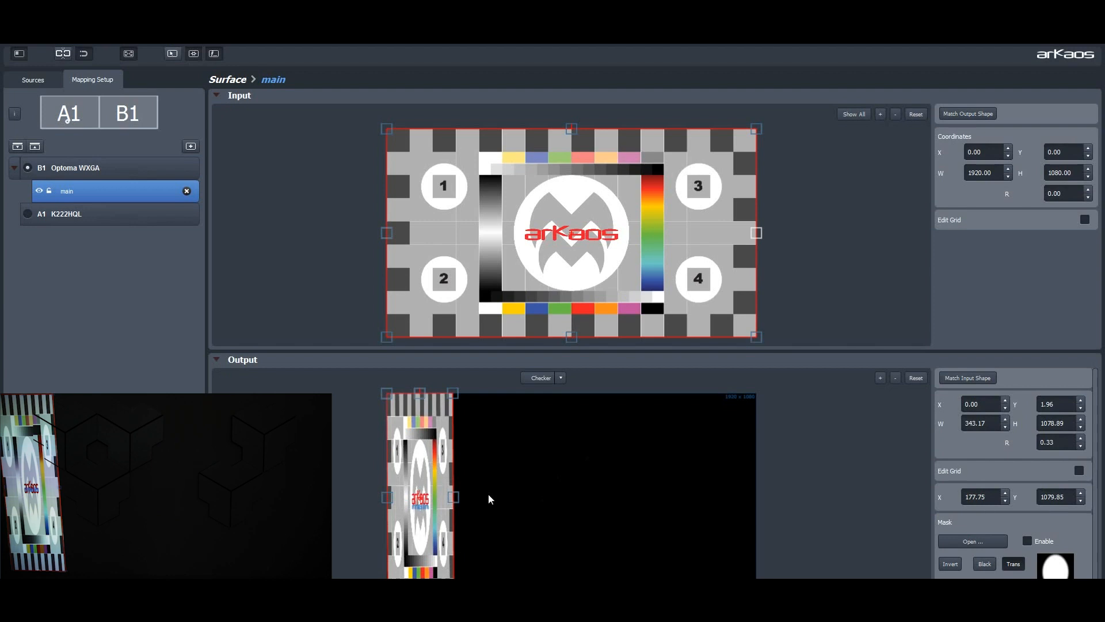
Step: Duplicate the strip twice, placing one copy at the middle of the output and the other at its right edge
key(ctrl+d)
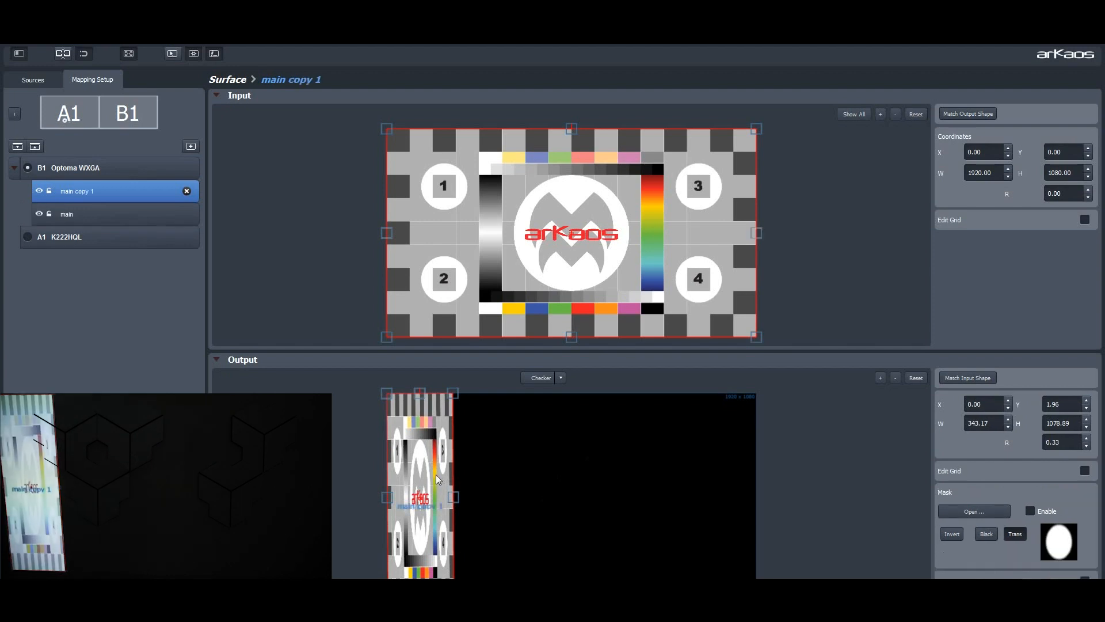
drag(437, 474, 717, 474)
key(ctrl+d)
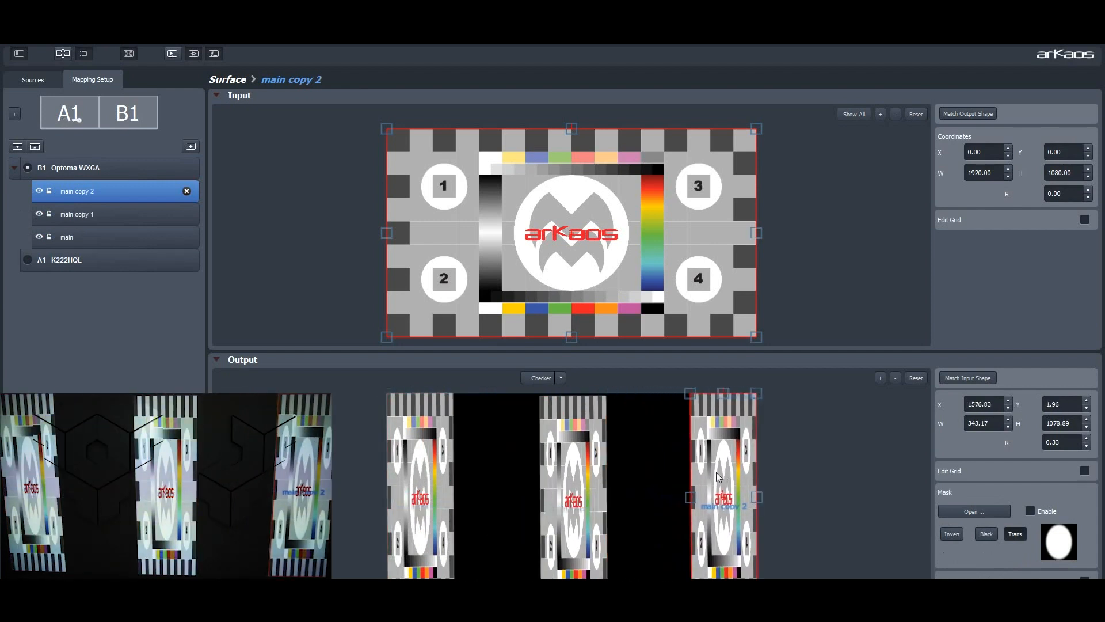
Step: Narrow the middle strip's input from both sides to the test card's centre, about X 760 and 391 wide
click(599, 478)
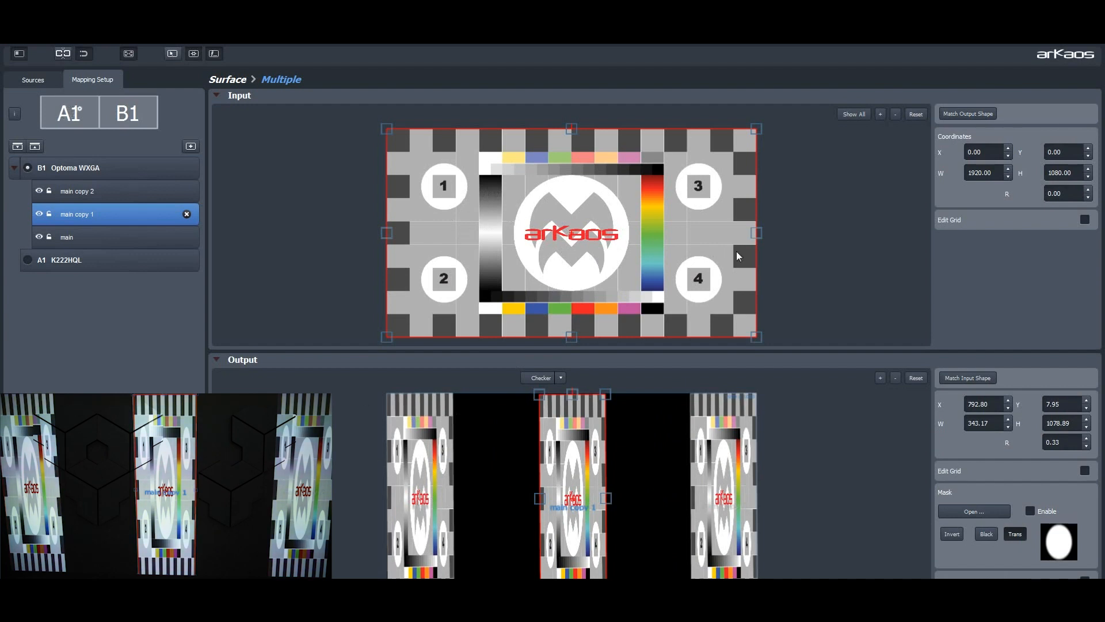
drag(756, 232, 611, 232)
drag(387, 233, 545, 234)
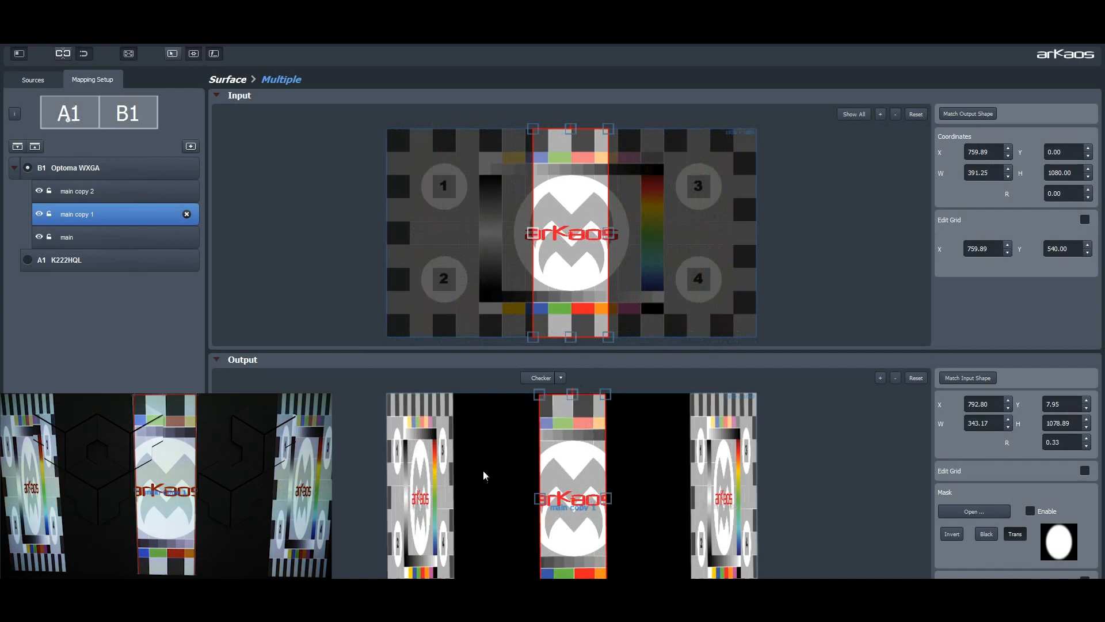
Step: Match the inputs of the left and right strips to their output shapes, with all surfaces shown in the input editor
click(423, 485)
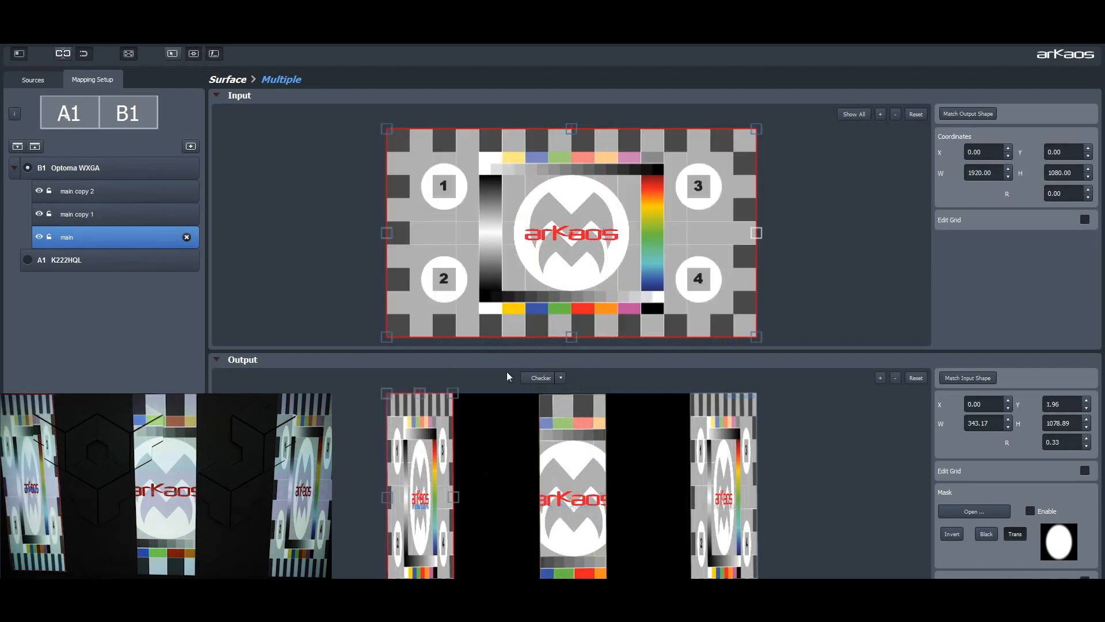
click(965, 115)
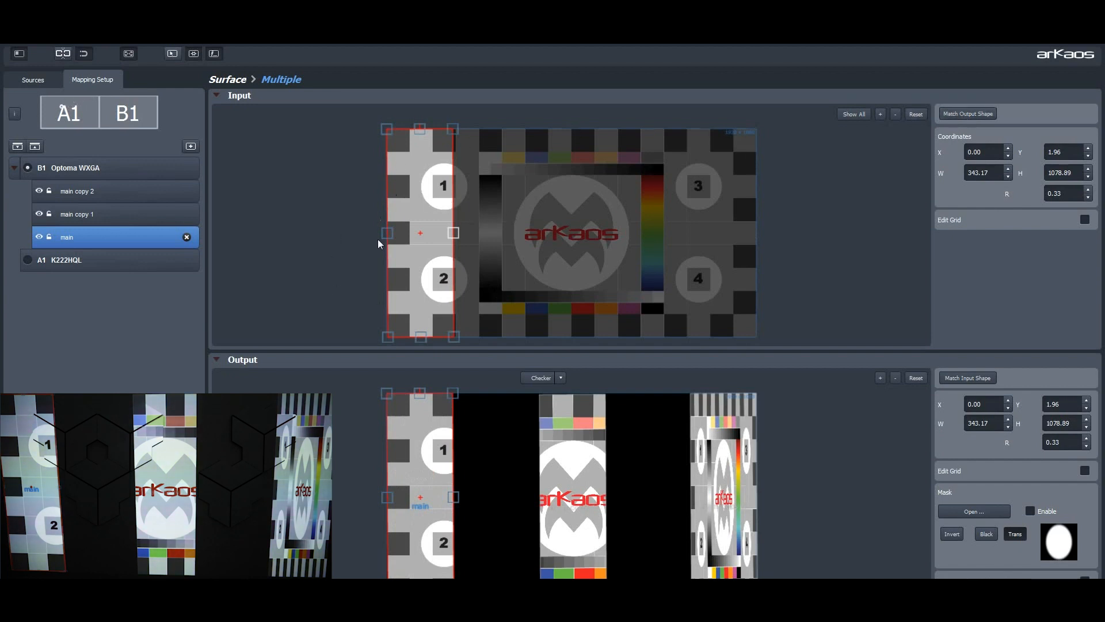
click(854, 114)
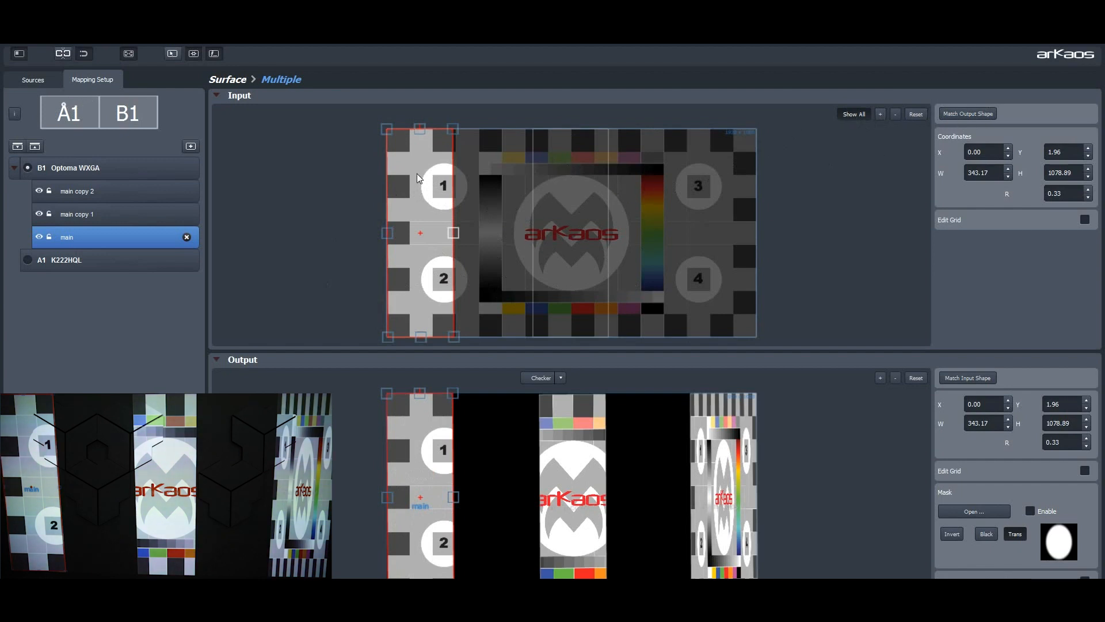
click(694, 415)
click(956, 114)
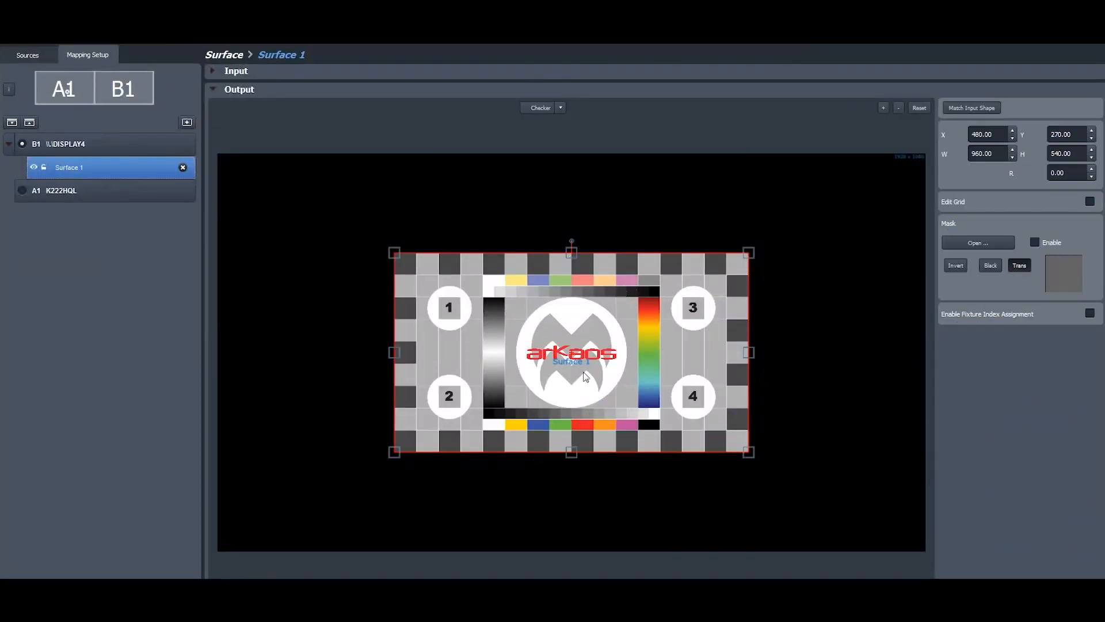
Step: Stretch Surface 1 over the full 1920 x 1080 output and rename it Background
drag(585, 377, 408, 276)
drag(572, 352, 925, 552)
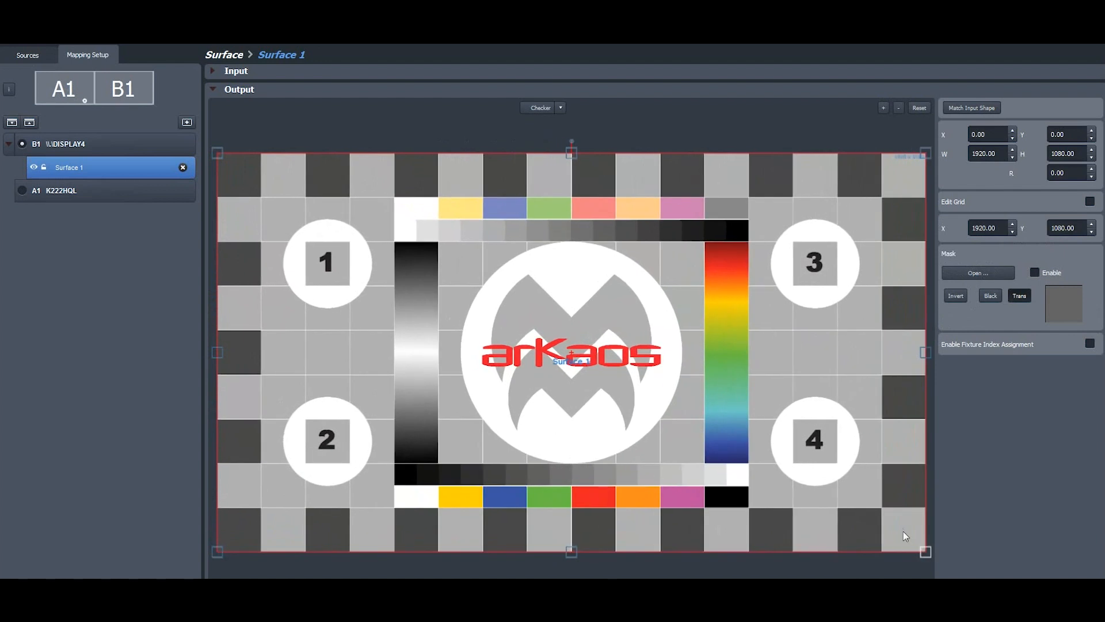
double_click(71, 167)
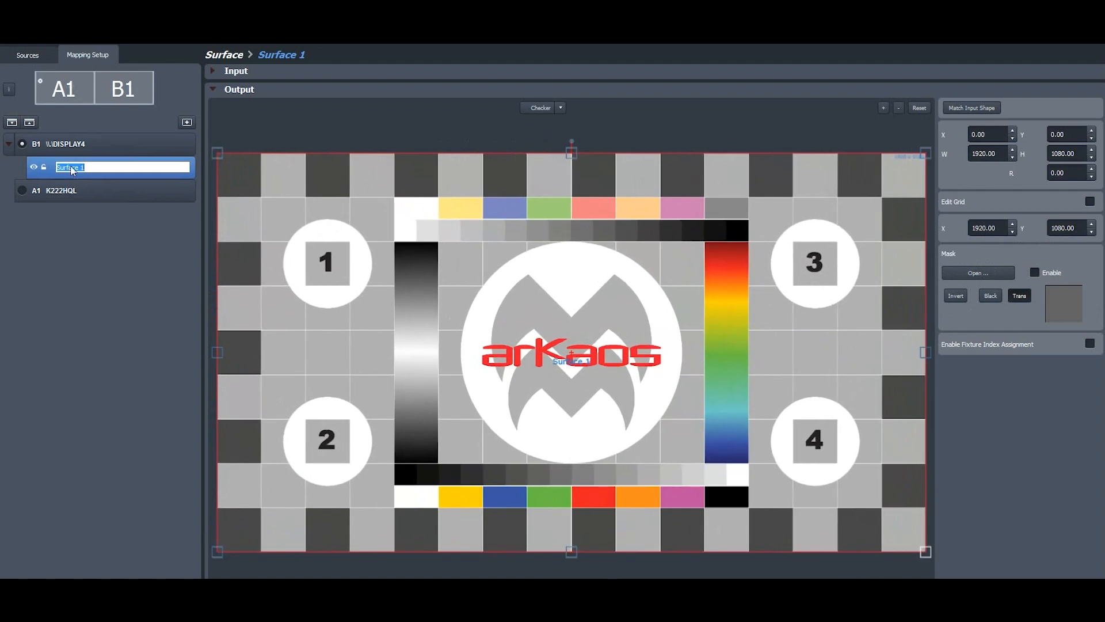
text(Background)
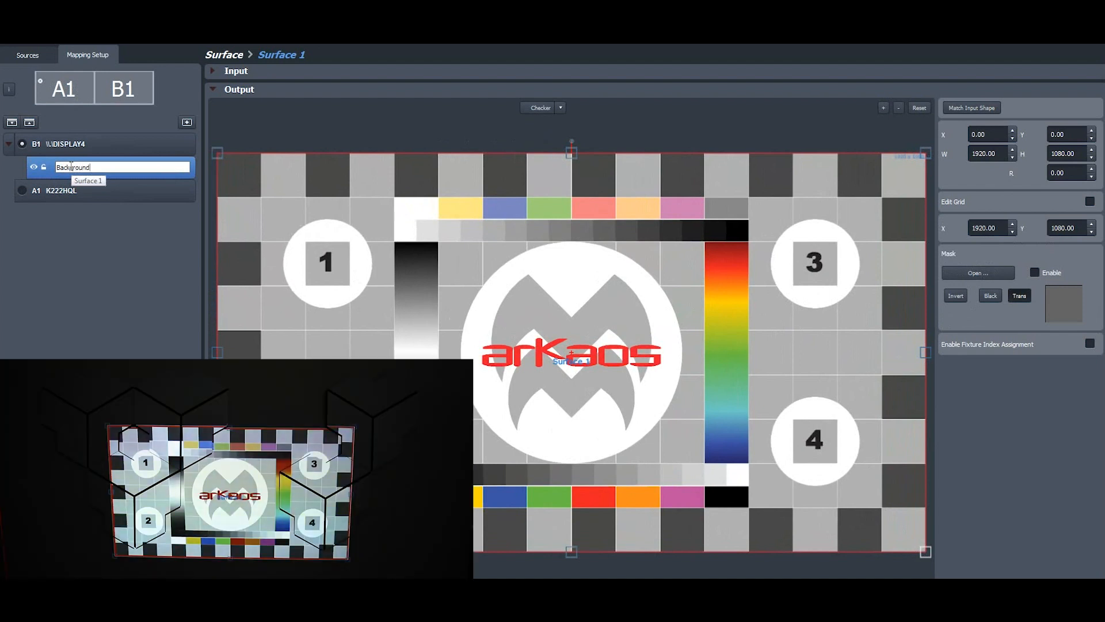
key(Return)
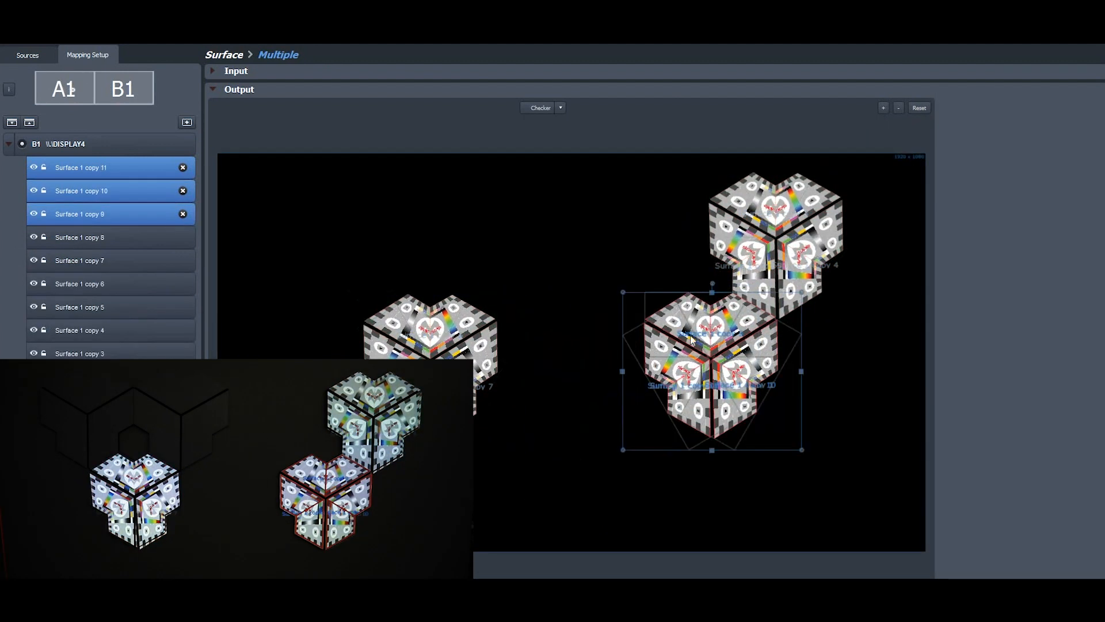
Step: Place two more copies of the three-faced cube side by side in the output's upper-left area
drag(693, 340, 343, 214)
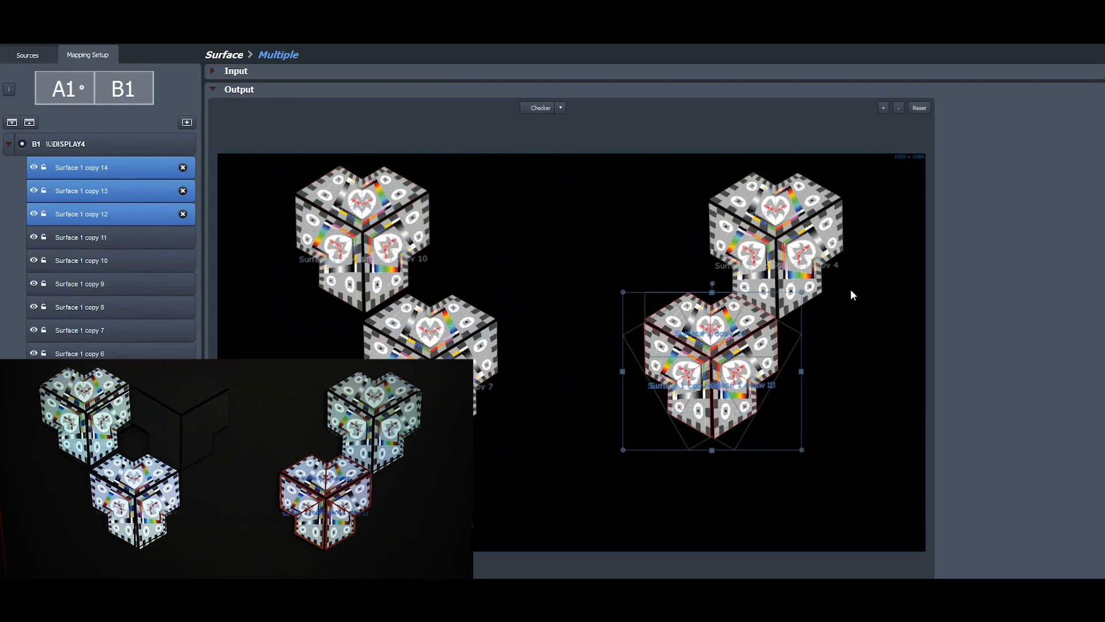
drag(711, 357, 506, 235)
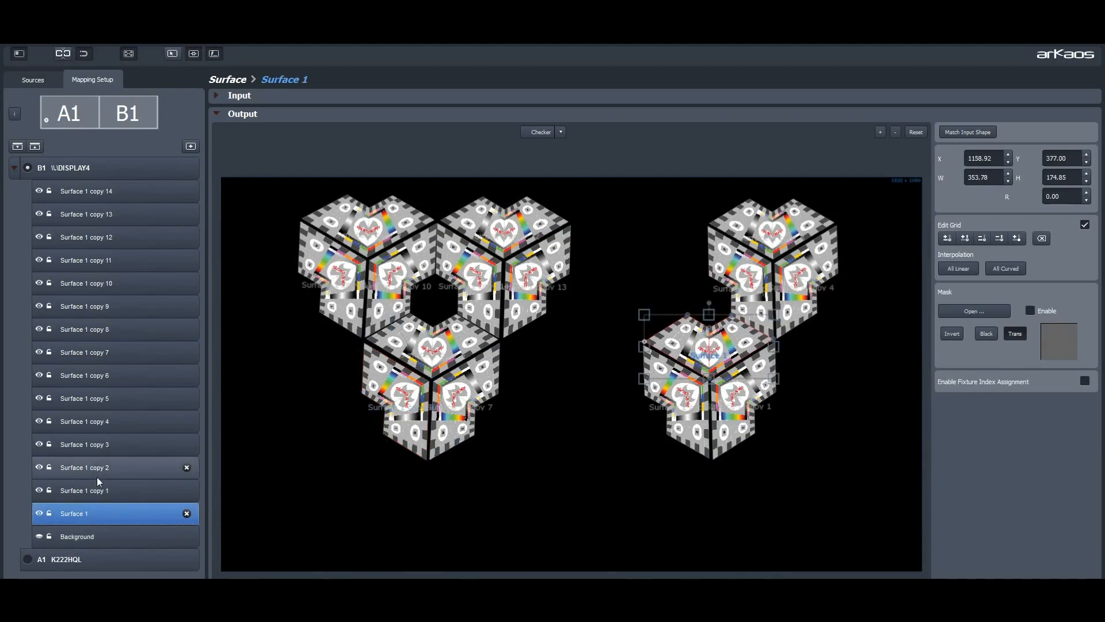
Step: Rename Surface 1, copy 1 and copy 2 as 5-u, 5-r and 5-l
double_click(80, 512)
text(5-u)
key(Return)
double_click(82, 467)
text(5-l)
Step: Rename surface copies 3, 4 and 5 as 4-u, 4-r and 4-l
double_click(103, 444)
text(4-u)
double_click(104, 421)
text(4-r)
double_click(103, 398)
text(4-l)
Step: Rename surface copies 6 through 14 as 3-u, 3-r, 3-l, 1-u, 1-r, 1-l, 2-u, 2-r and 2-l
double_click(101, 375)
text(l)
double_click(100, 306)
text(1-u)
double_click(101, 283)
text(1-r)
double_click(103, 260)
text(1-l)
double_click(104, 237)
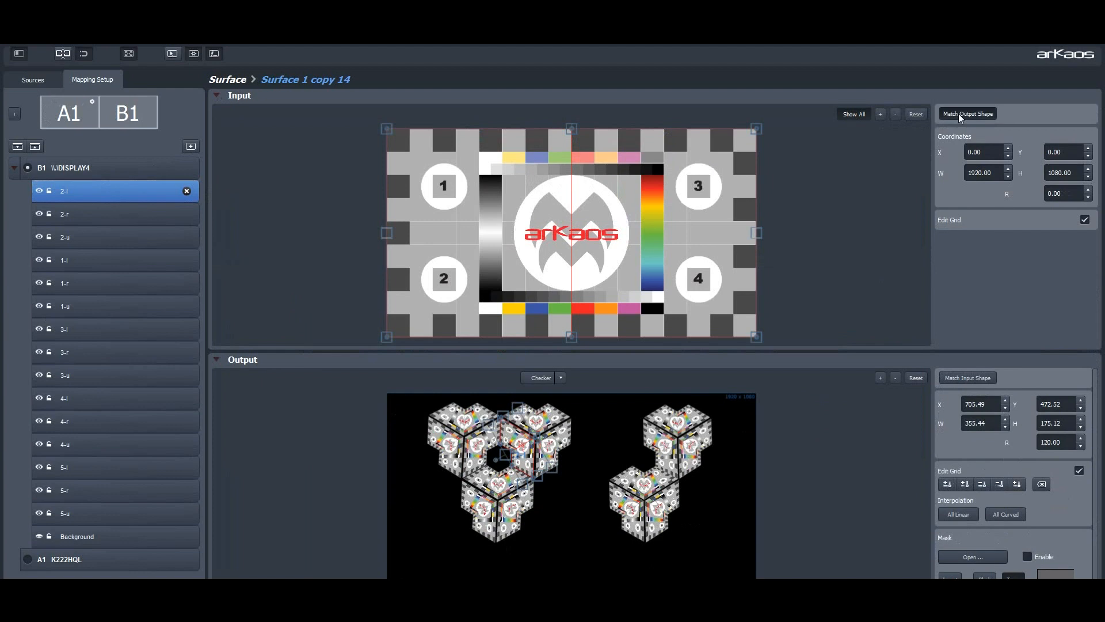
Step: Match the input of every cube-face surface, from 2-l through 5-u, to its output shape
key(Down)
key(Down)
key(Down)
key(Down)
key(Down)
key(Down)
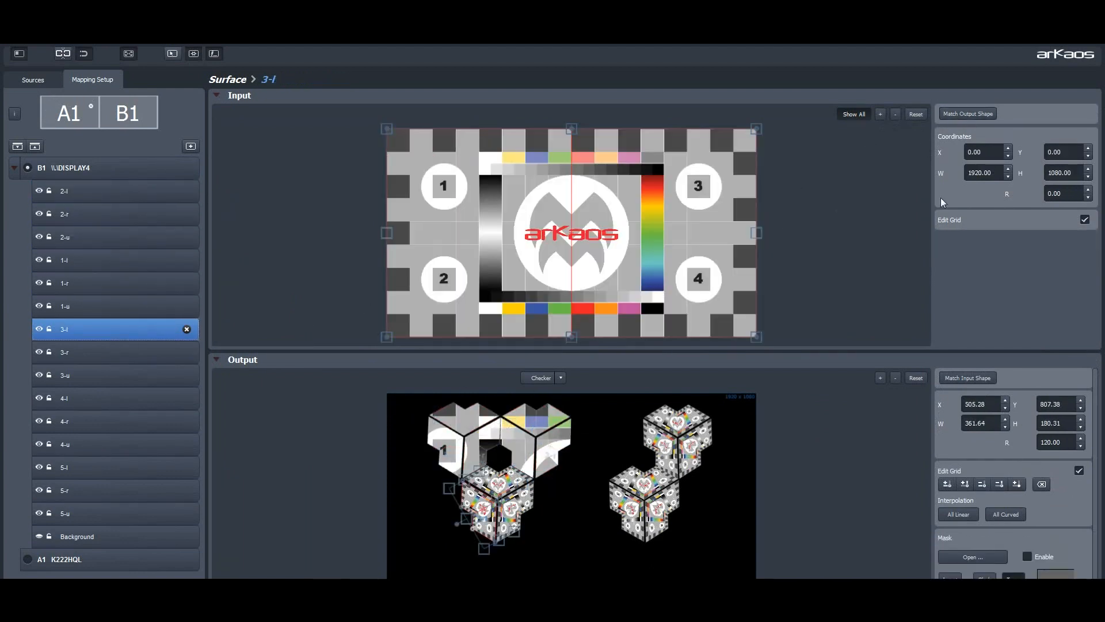
key(Down)
key(Down)
key(Down)
key(Down)
key(Down)
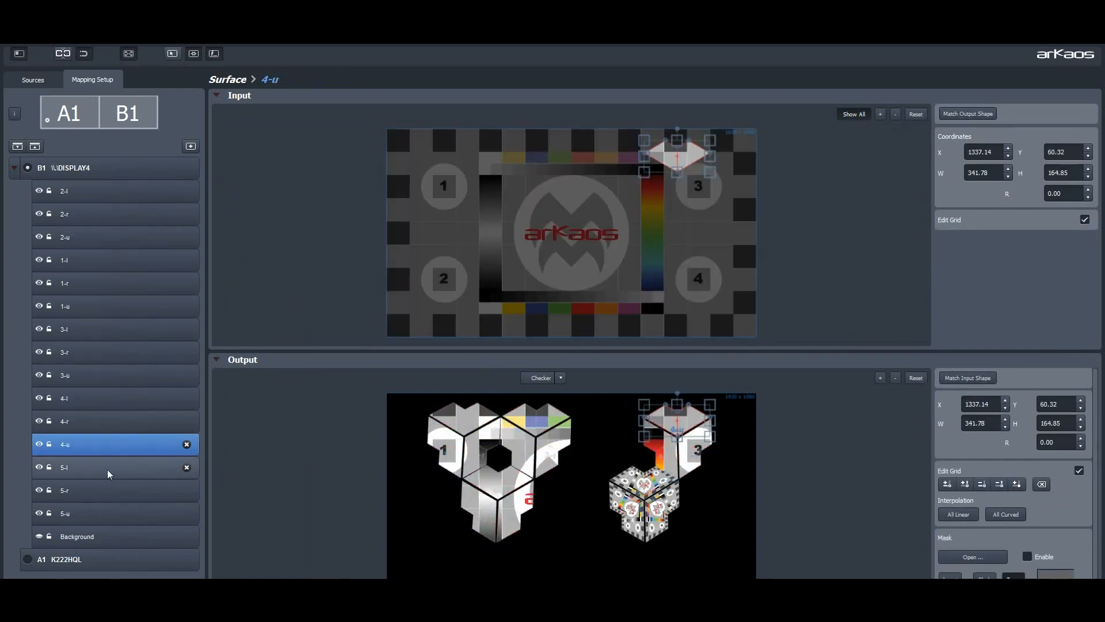
key(Down)
key(Down)
key(Down)
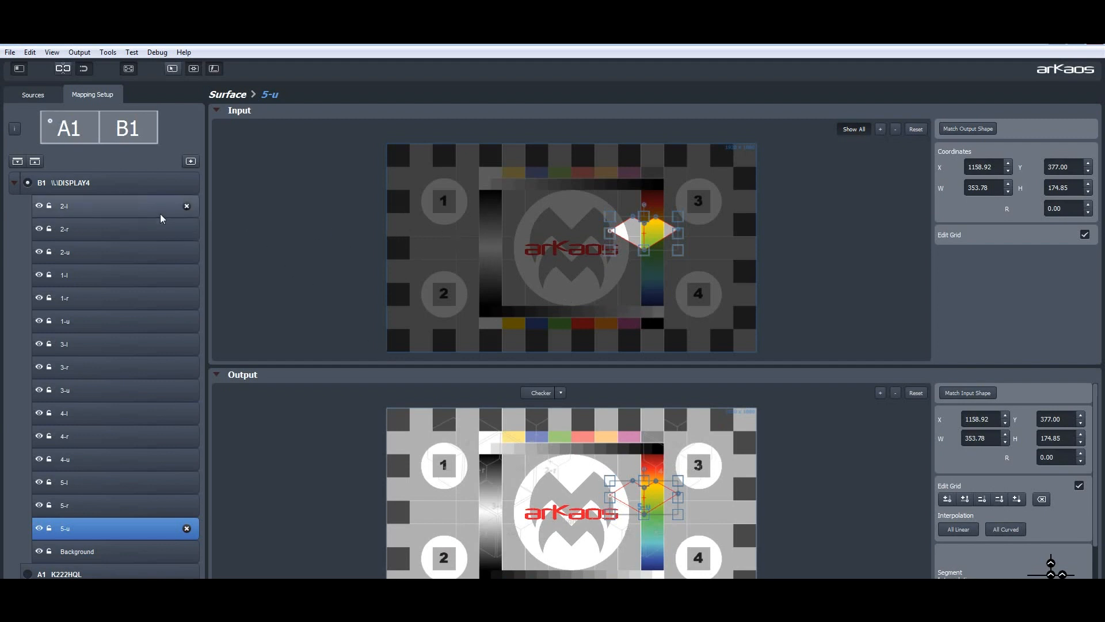
Step: Export the finished mapping from VideoMapper
click(11, 53)
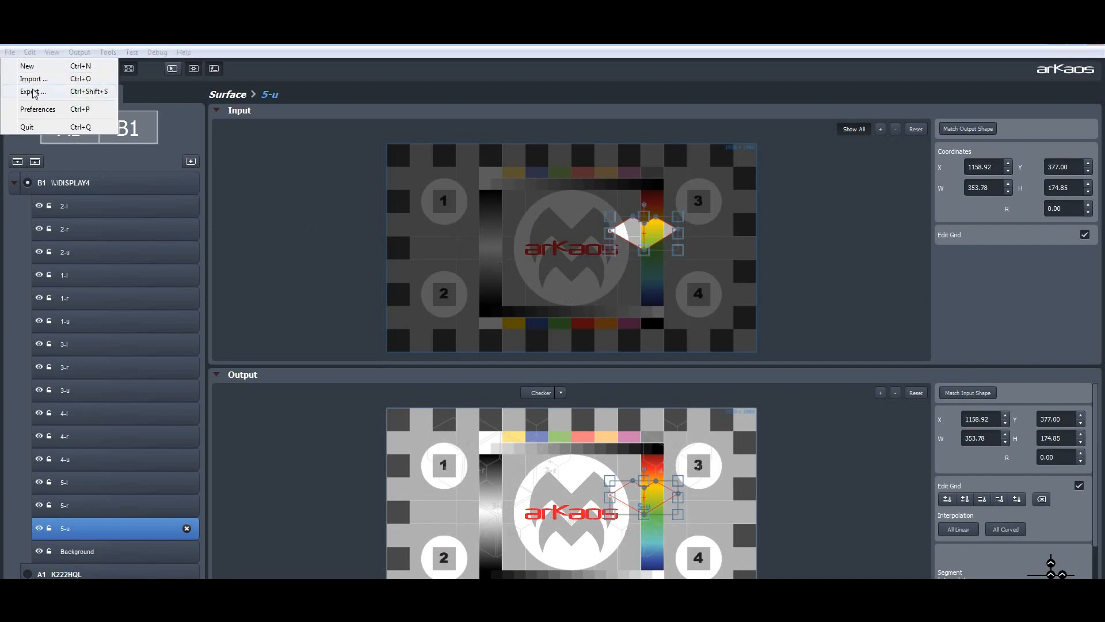
click(32, 93)
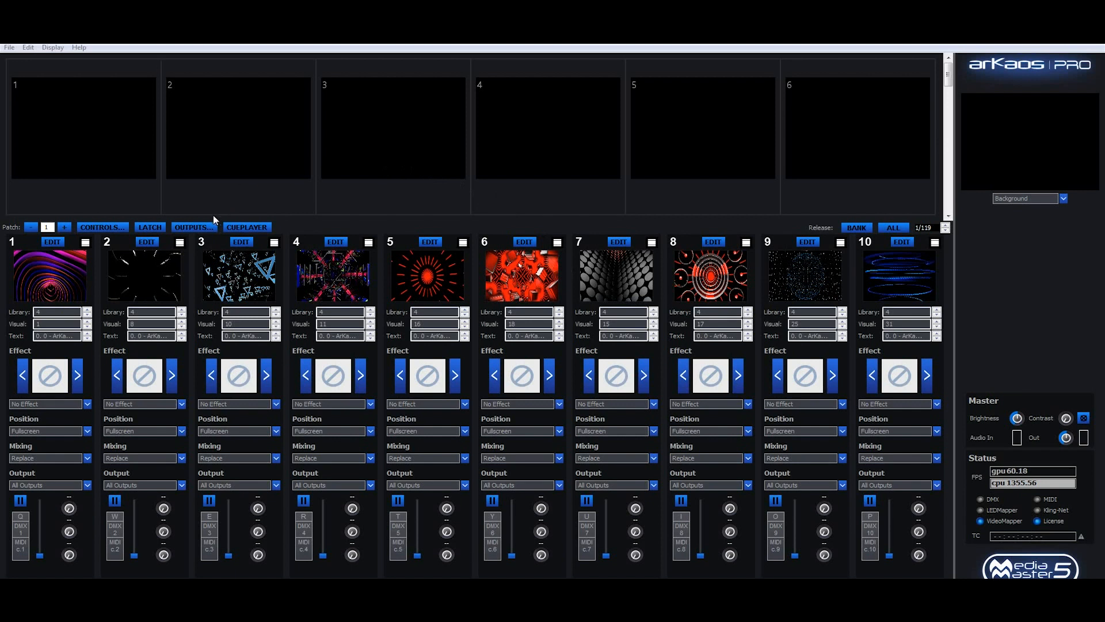
Step: In MediaMaster, create an output group named Shapes and add the cube-face surfaces, leaving out Background
click(196, 228)
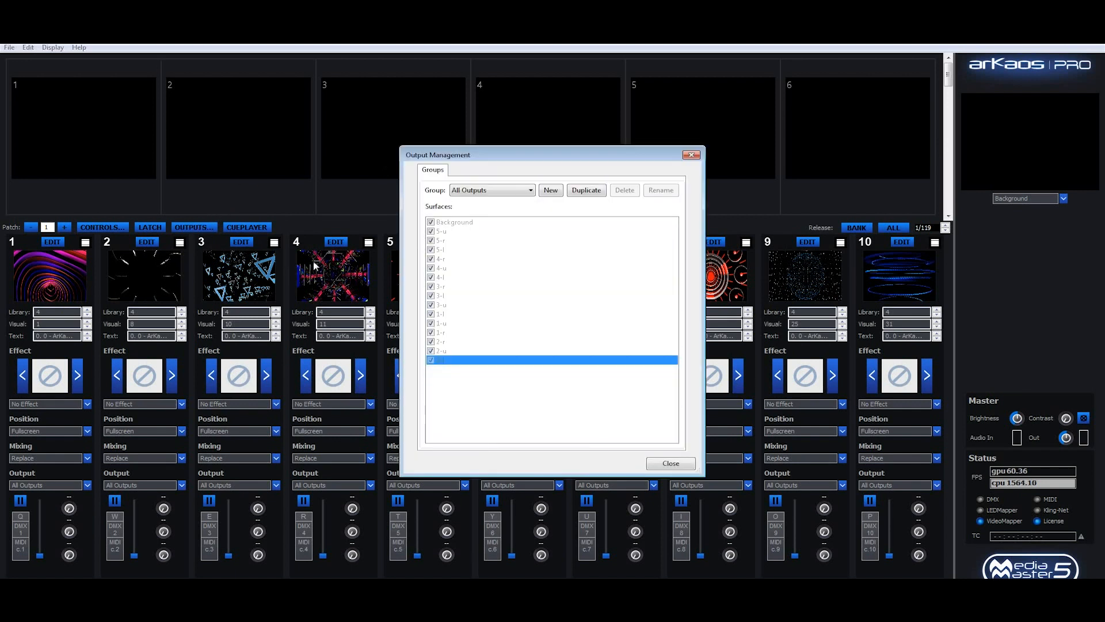
click(552, 193)
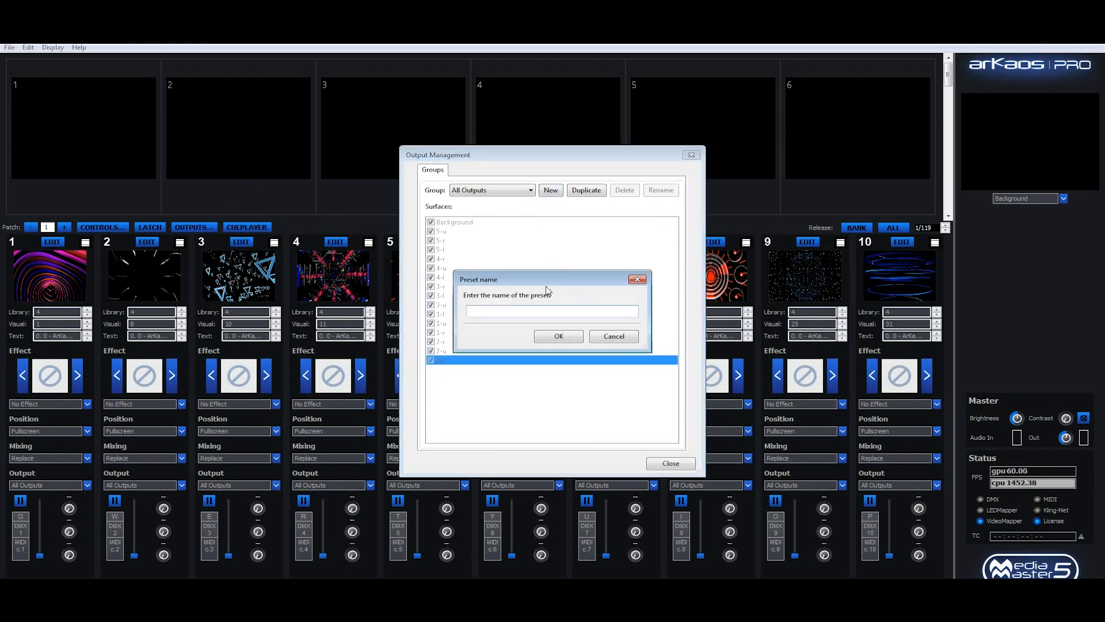
text(Shapes)
click(558, 336)
click(430, 230)
click(430, 239)
click(431, 258)
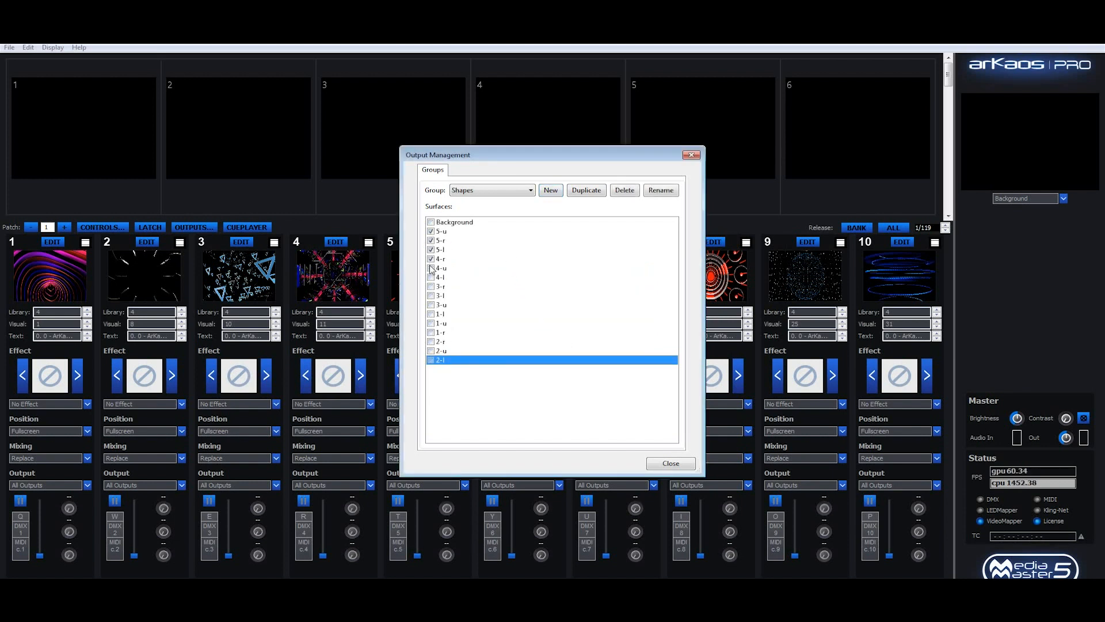
click(431, 276)
click(671, 462)
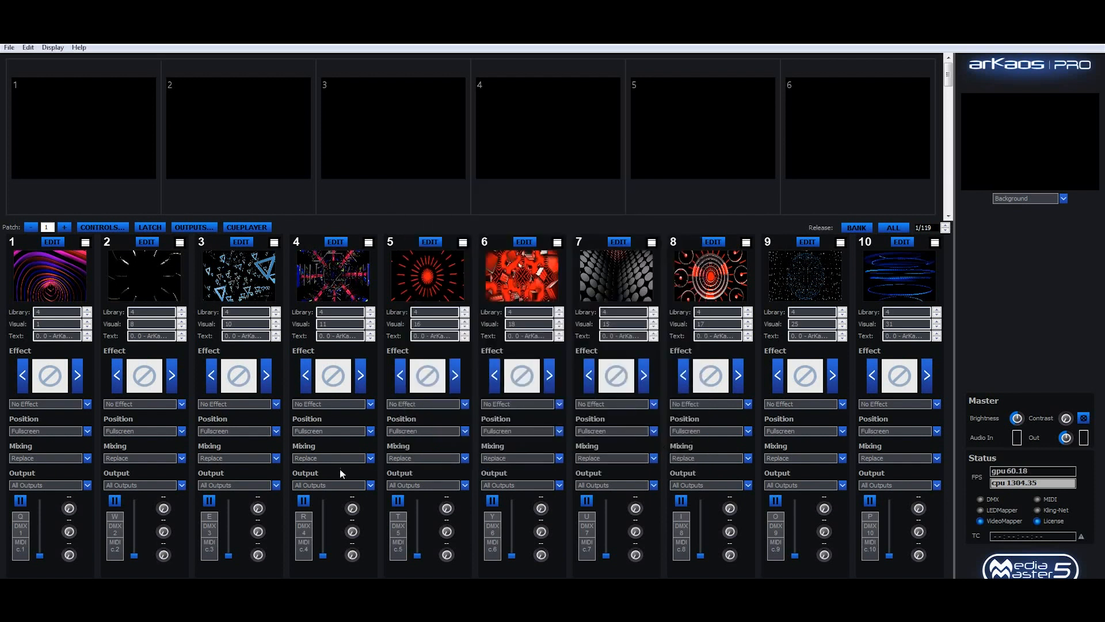
Step: Route layer 1 to the Background output and raise its intensity fader to full
click(88, 486)
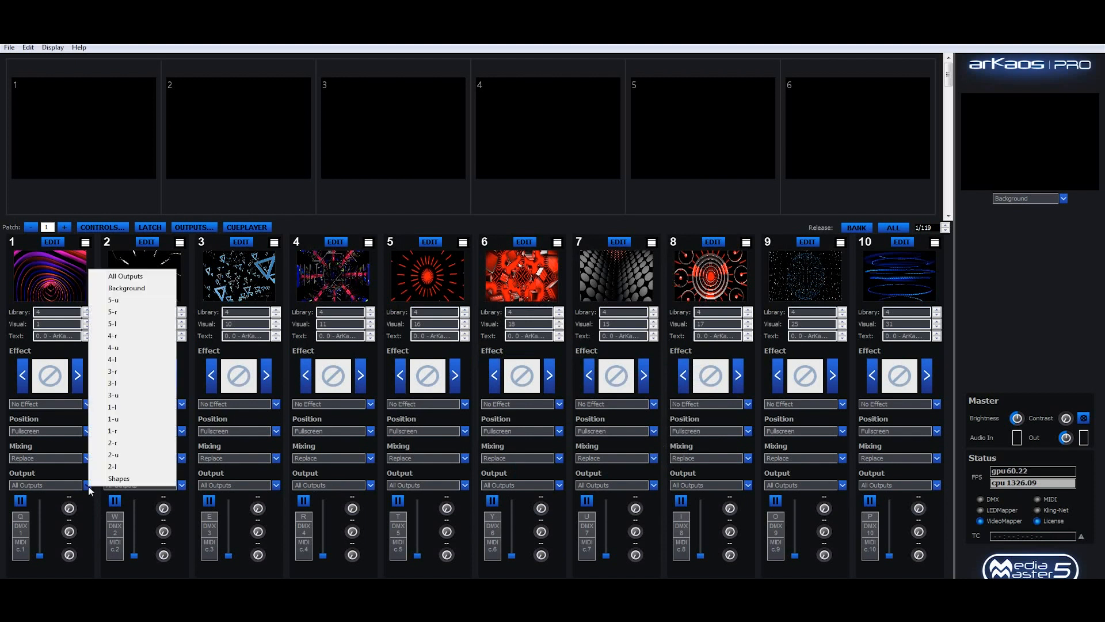
click(136, 289)
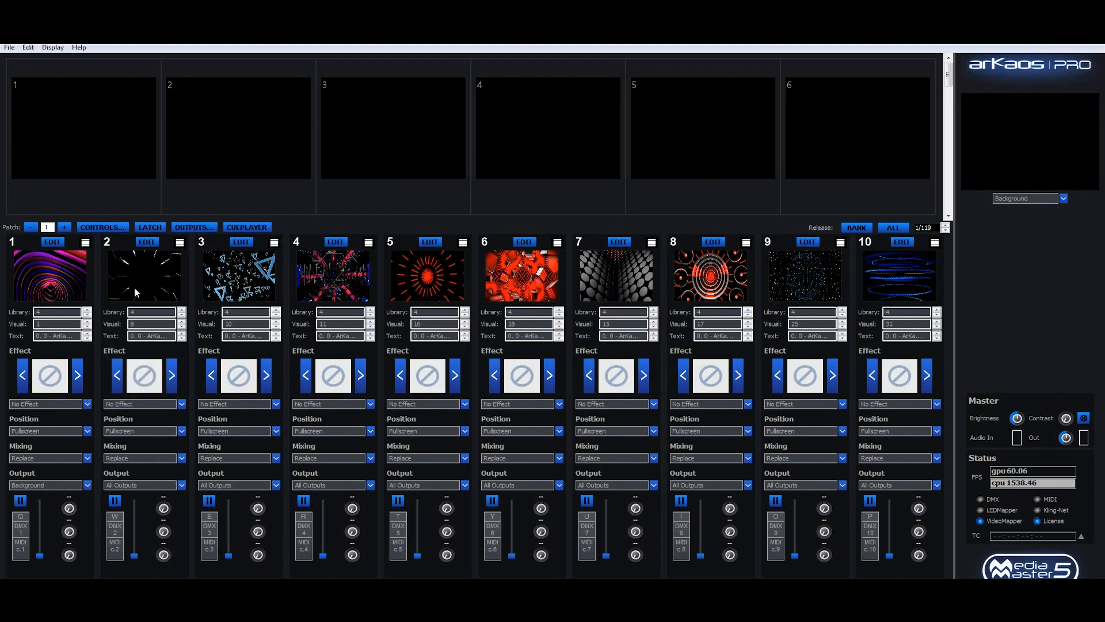
drag(40, 556, 45, 491)
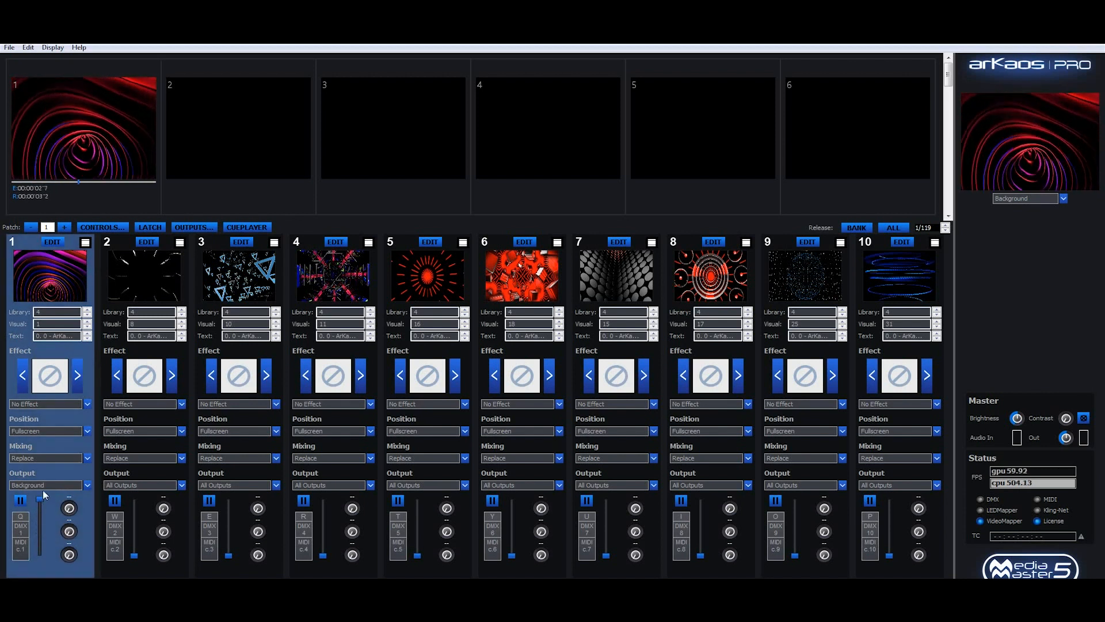
Step: Route layer 3 to the Shapes output group and fade it in on the fullscreen output
click(277, 485)
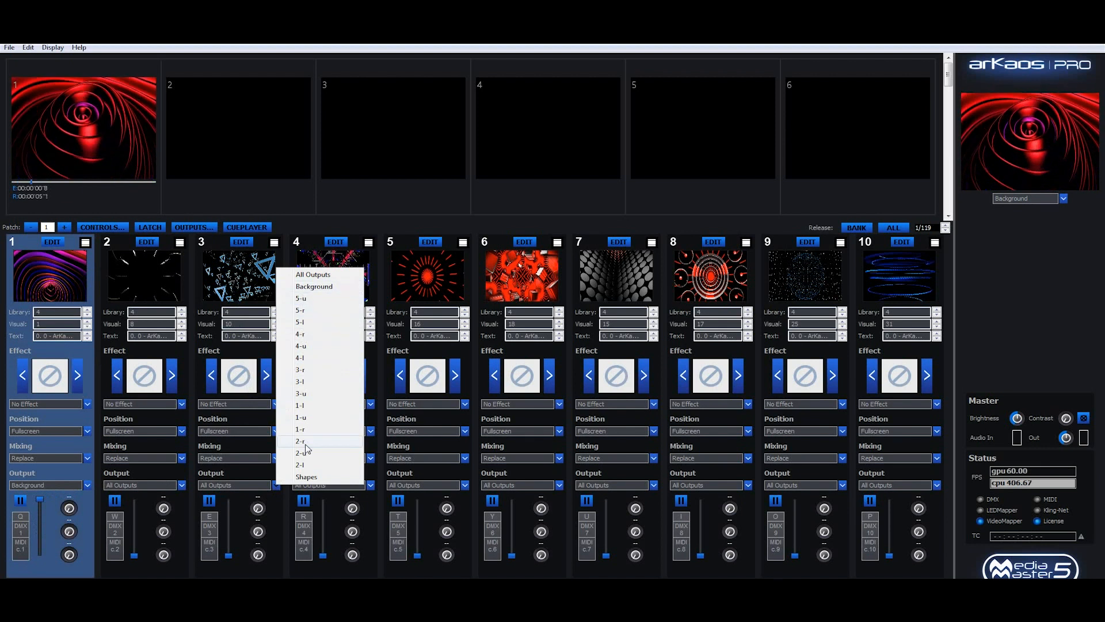
click(307, 478)
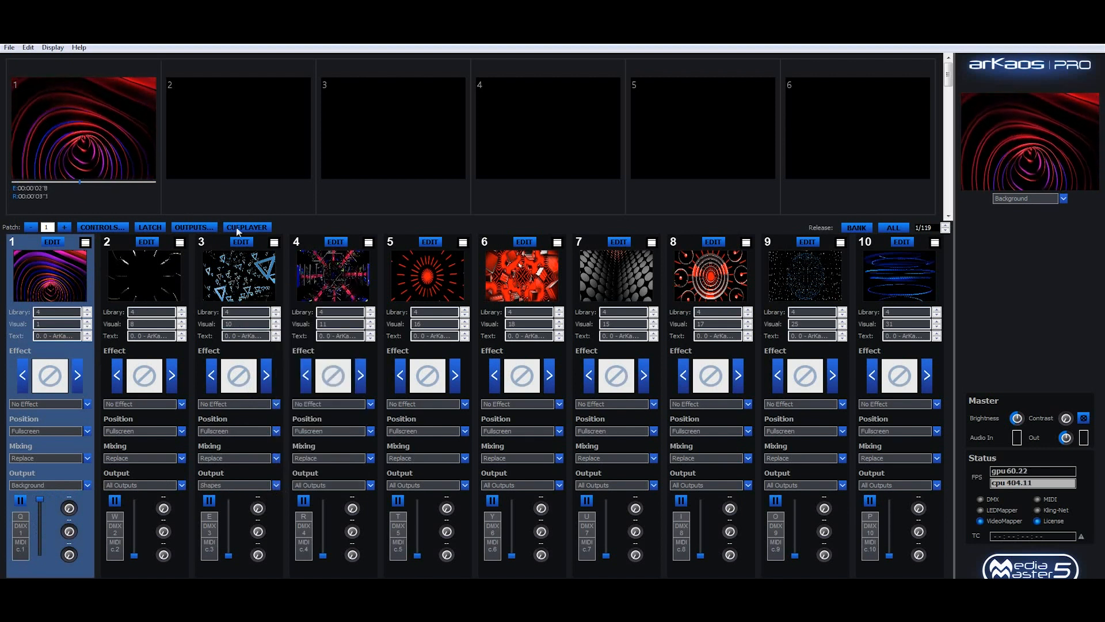
click(53, 48)
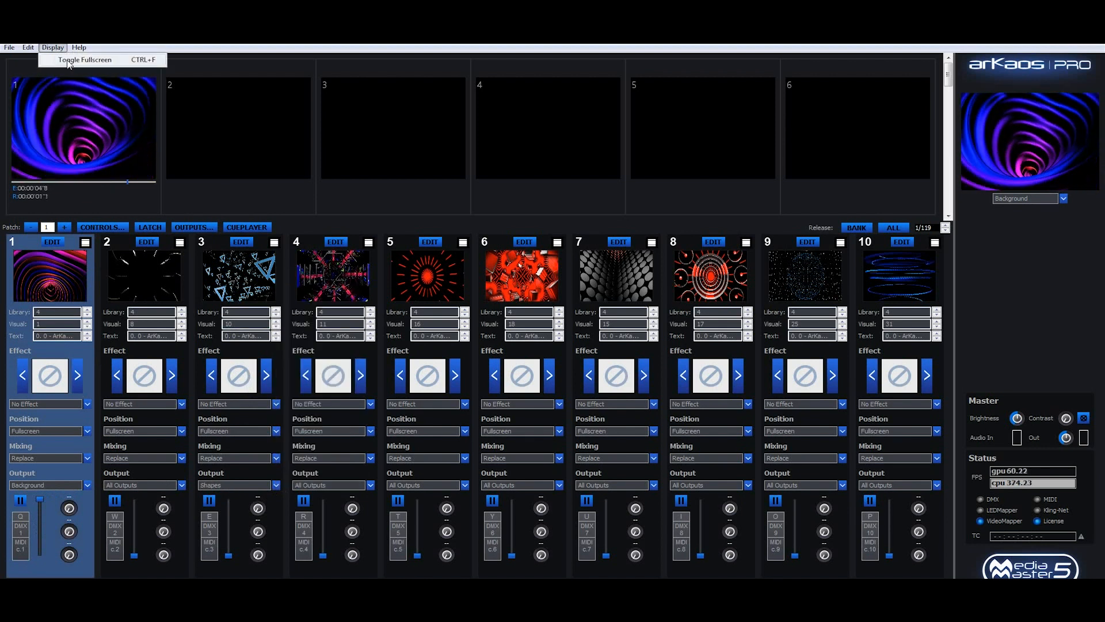
click(68, 61)
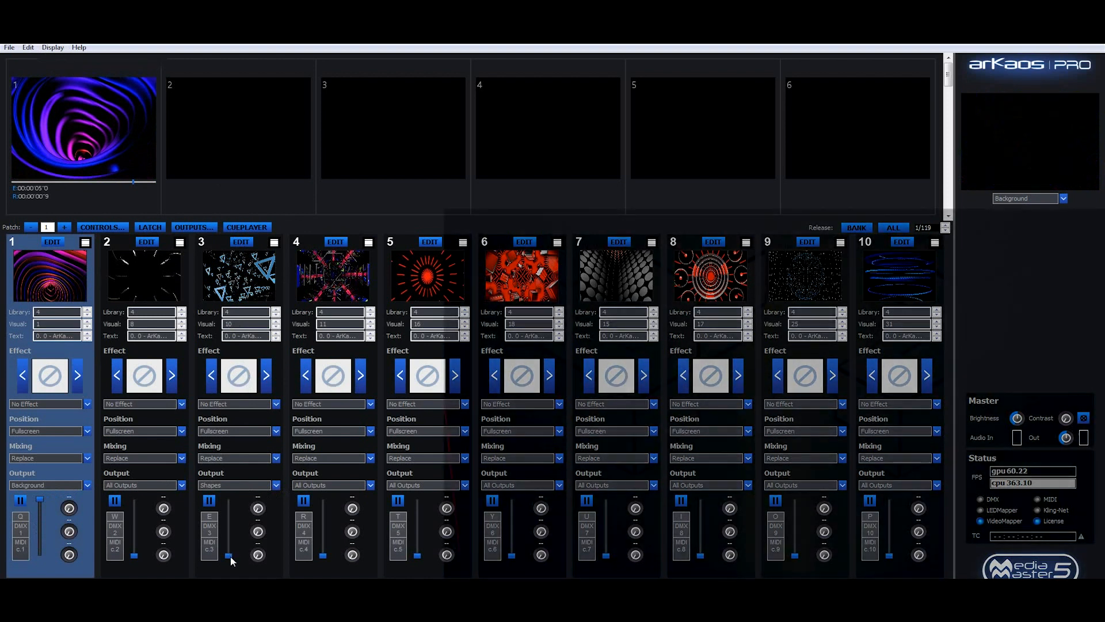
drag(228, 558, 233, 490)
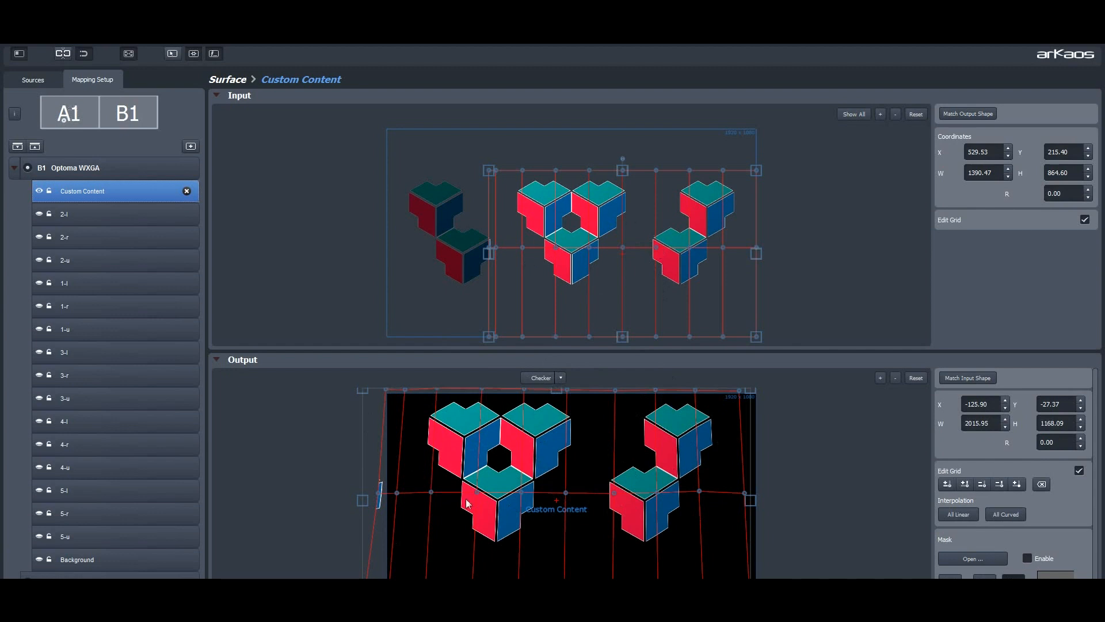
Step: In VideoMapper, select the Custom Content input grid point beside the lower-right cube's left edge
click(658, 251)
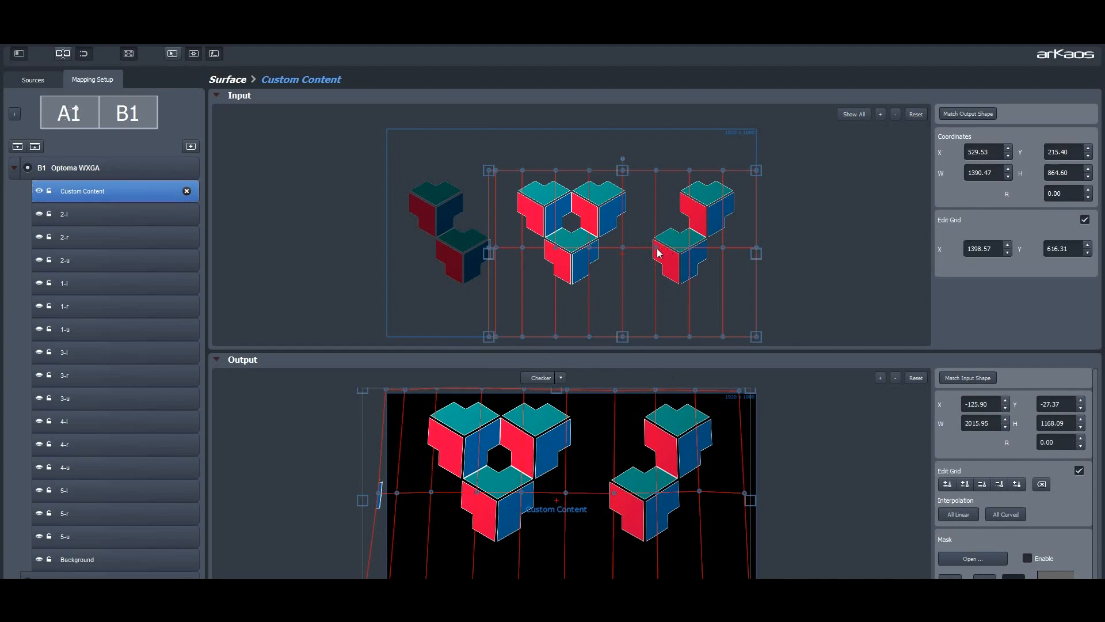